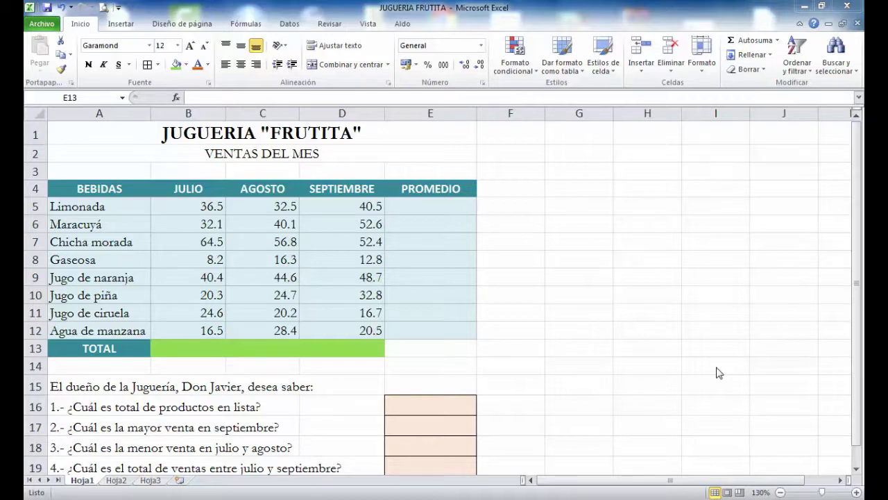
Step: Apply the S/. Español (Perú) accounting format to the July–September sales in B5:D12
left_click(122, 206)
left_click(109, 226)
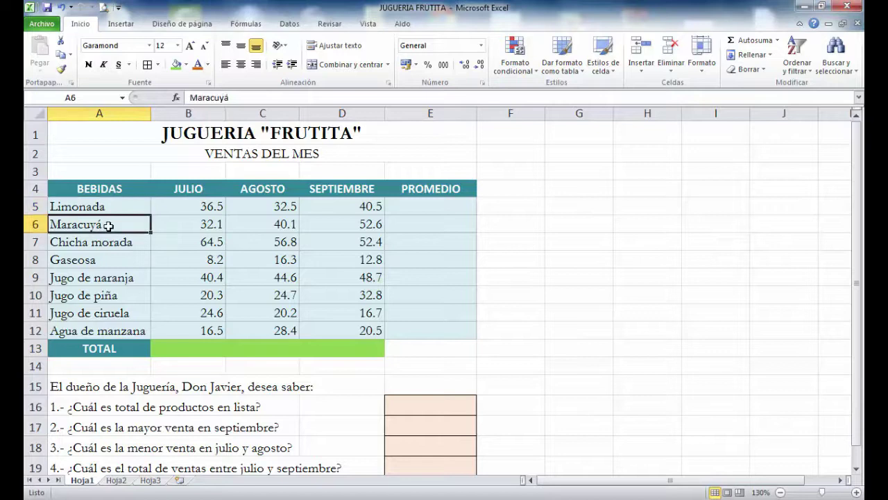
left_click(100, 263)
left_click(218, 213)
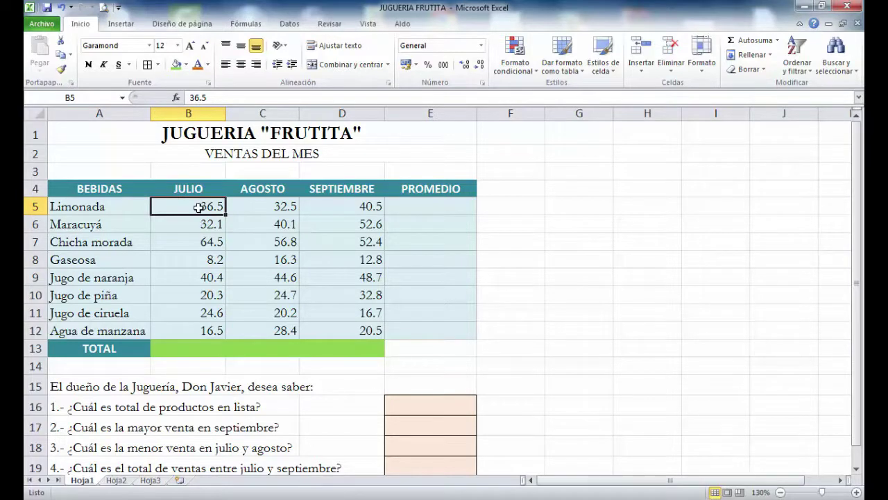
mouse_move(199, 208)
left_mouse_down()
mouse_move(337, 268)
mouse_move(340, 331)
left_mouse_up()
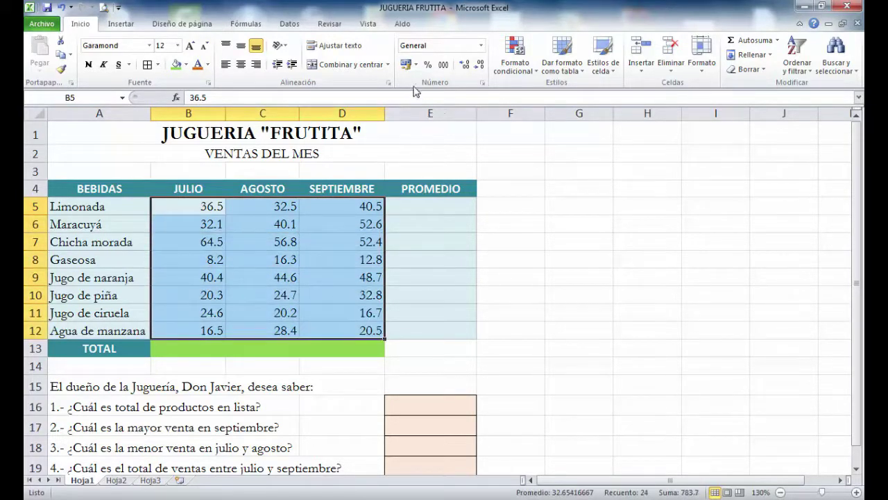
left_click(416, 65)
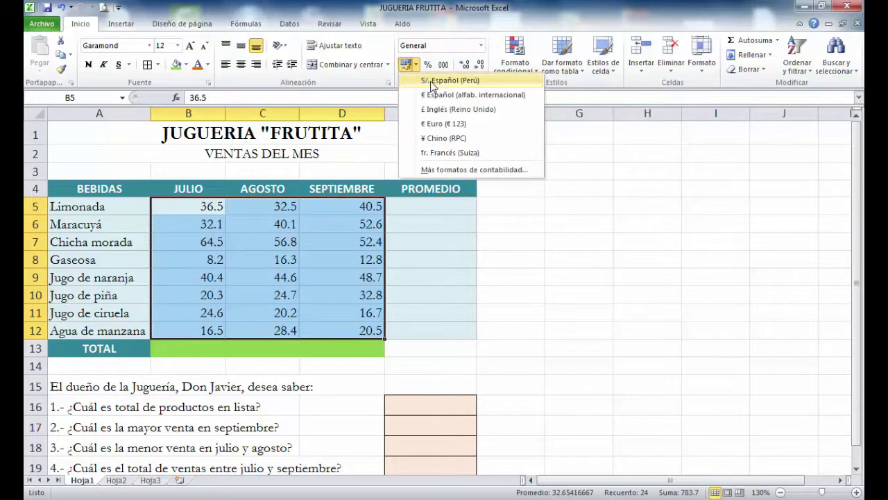
left_click(435, 81)
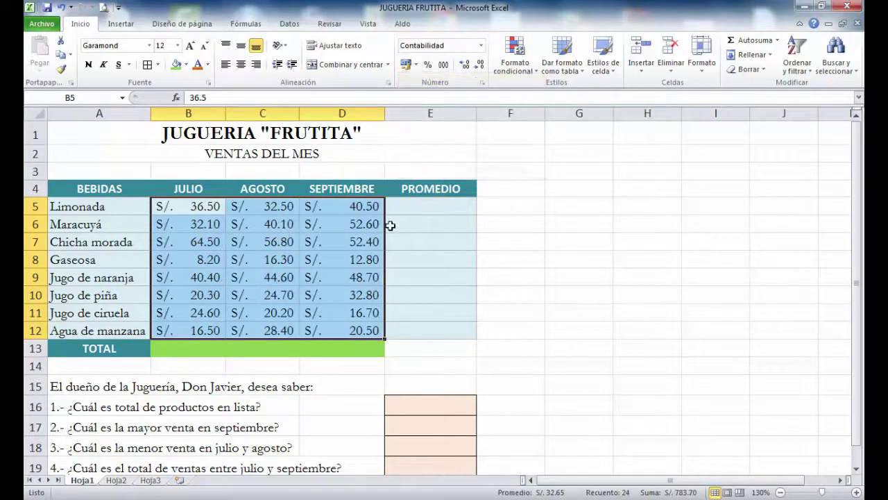
left_click(373, 237)
left_click(433, 207)
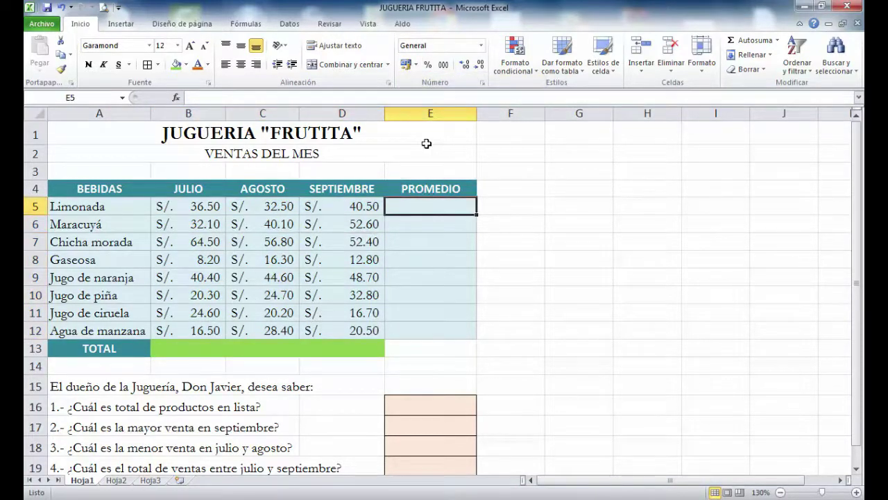
Step: Enter =PROMEDIO(B5:D5) in E5 and fill it down to E12, giving S/. 36.50 to S/. 21.80
type("=")
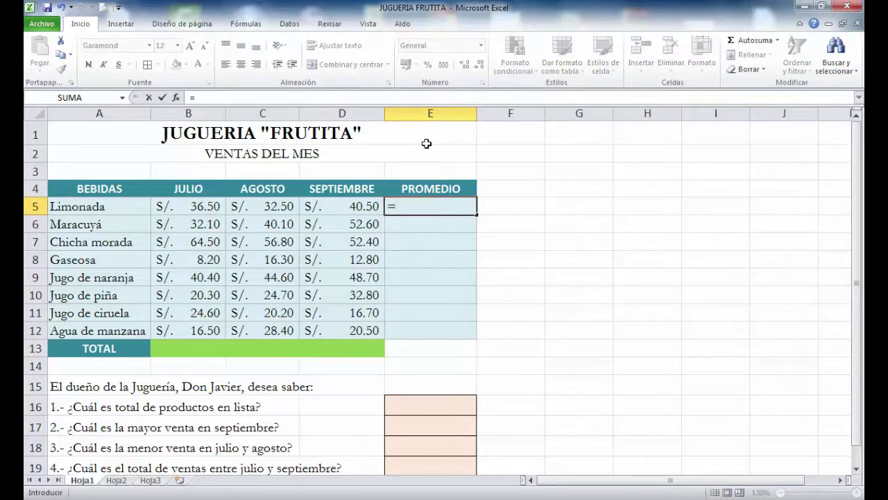
type("PROM")
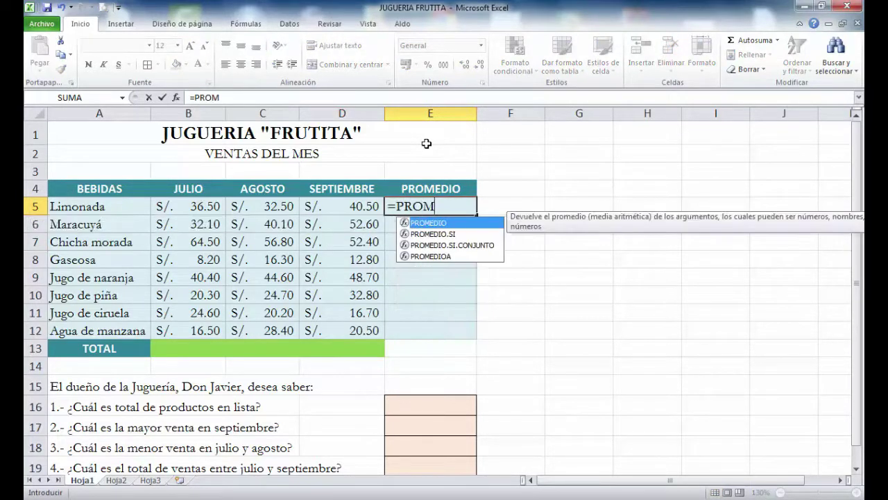
type("EDIO(")
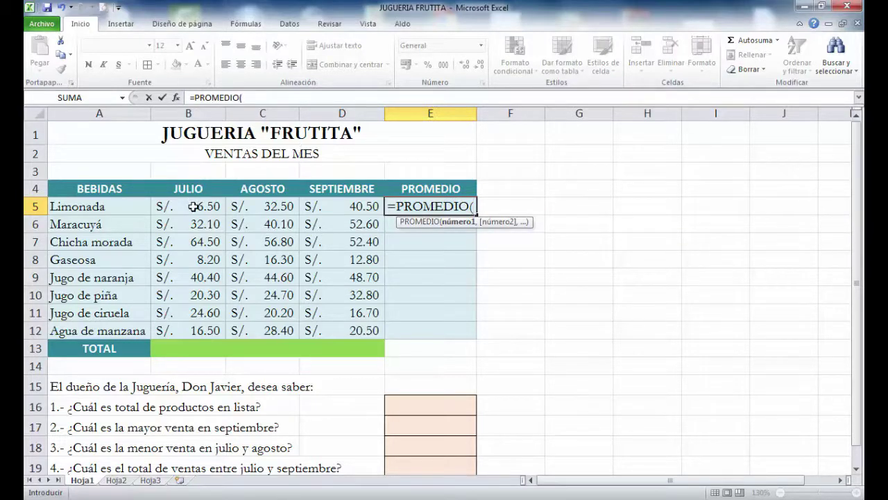
left_click_drag(194, 205, 309, 207)
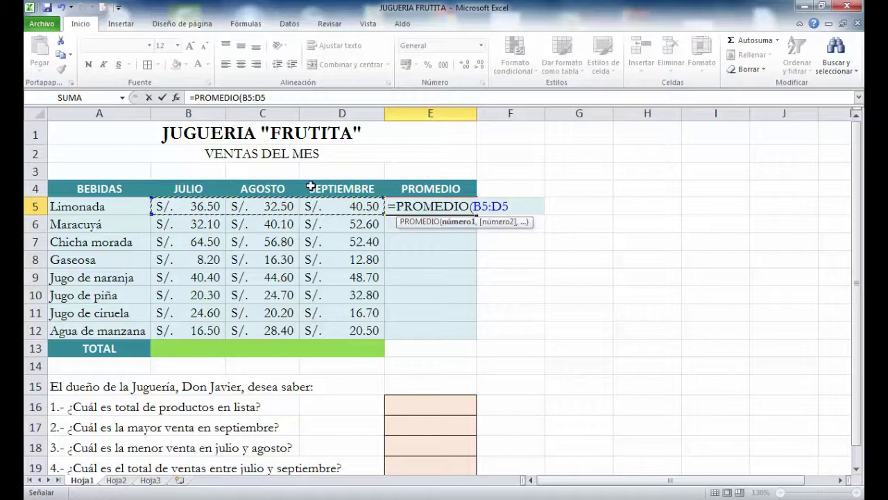
type(")")
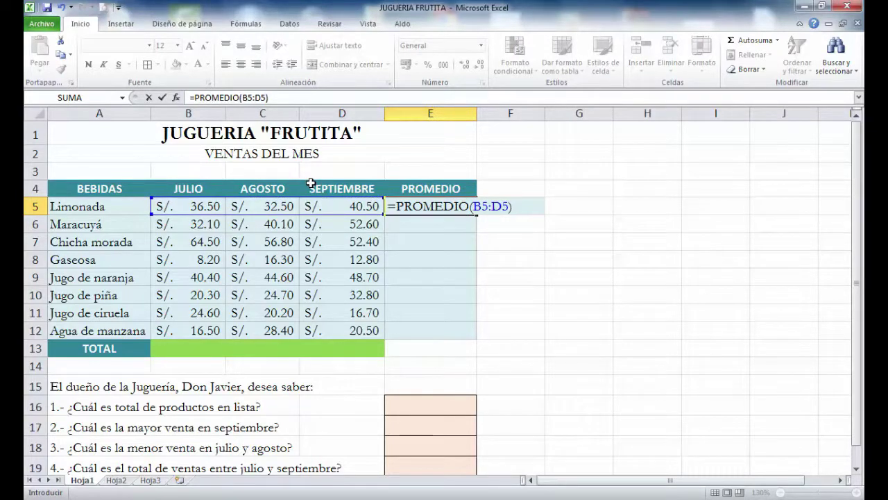
key("Return")
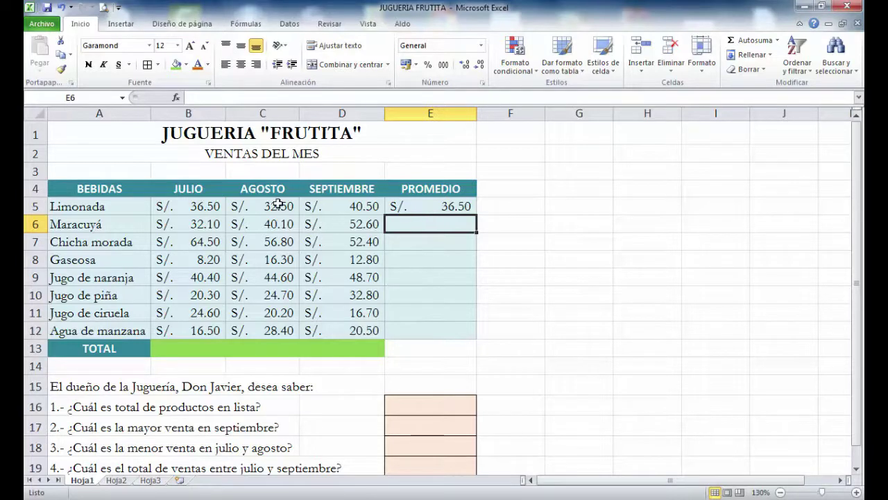
left_click(457, 207)
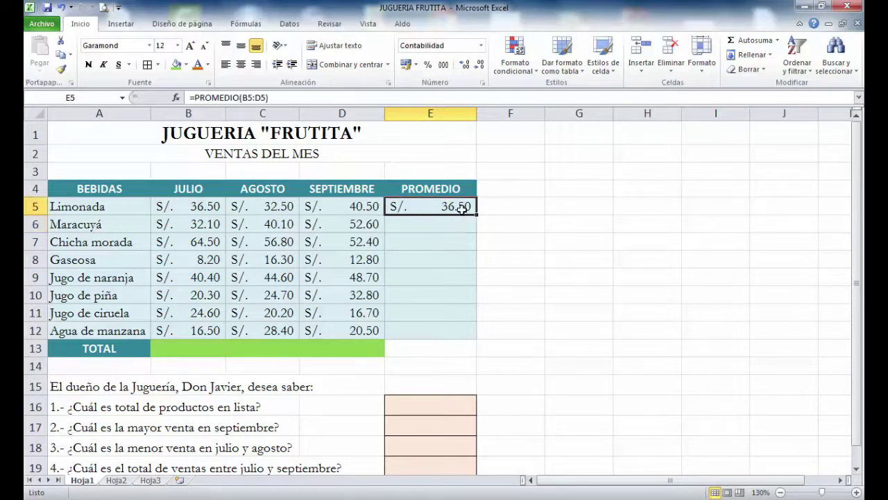
left_click_drag(478, 214, 472, 334)
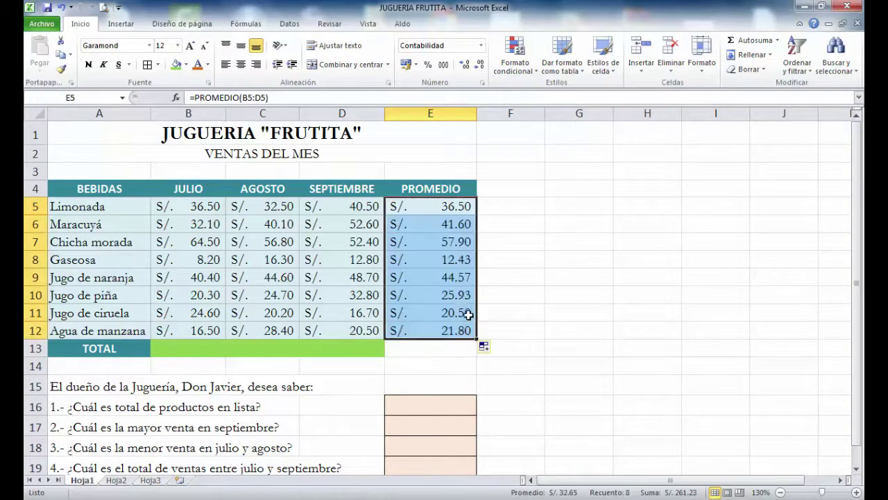
left_click(490, 226)
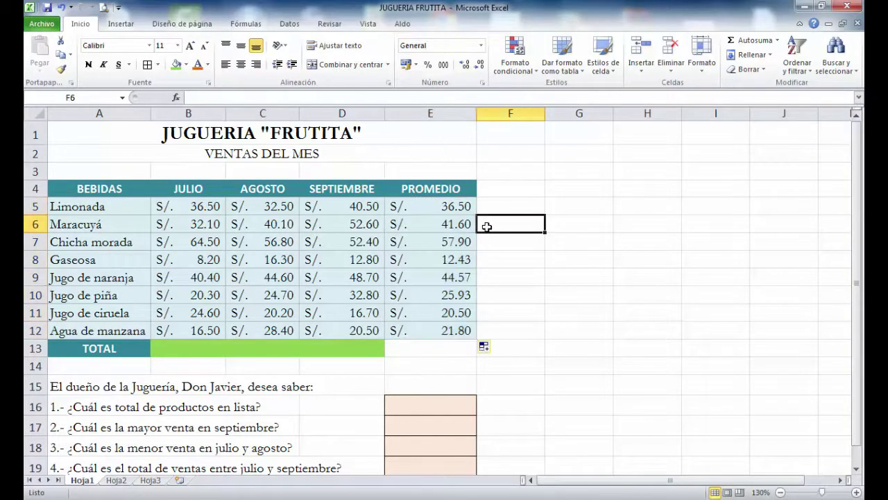
Step: Enter =SUMA(B5:B12) in B13 and fill it right to D13: 243.10, 263.60, 277.00
left_click(197, 349)
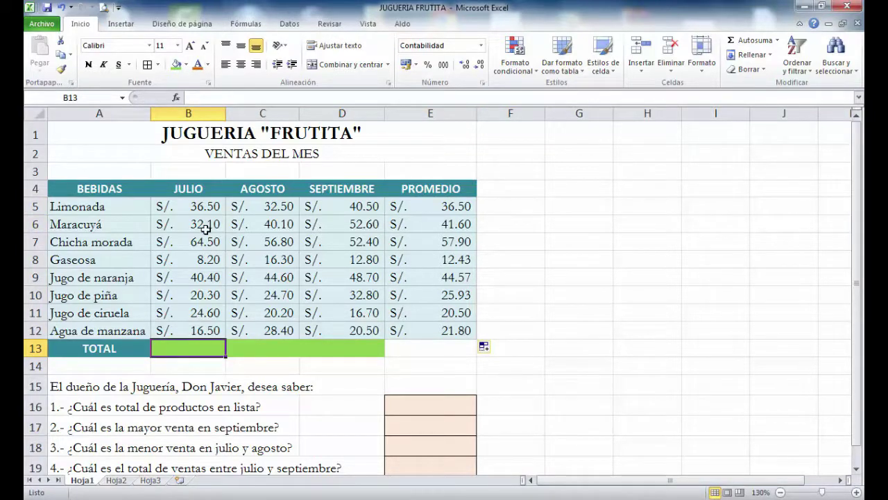
type("=S")
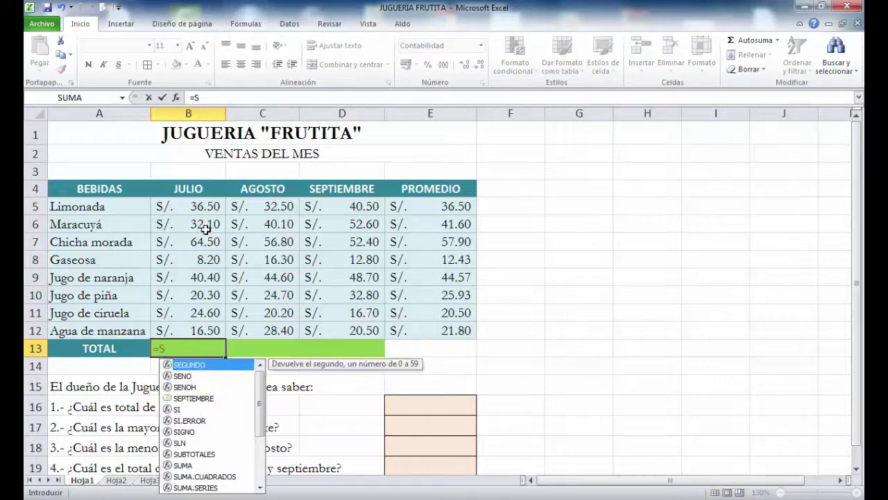
type("UMA")
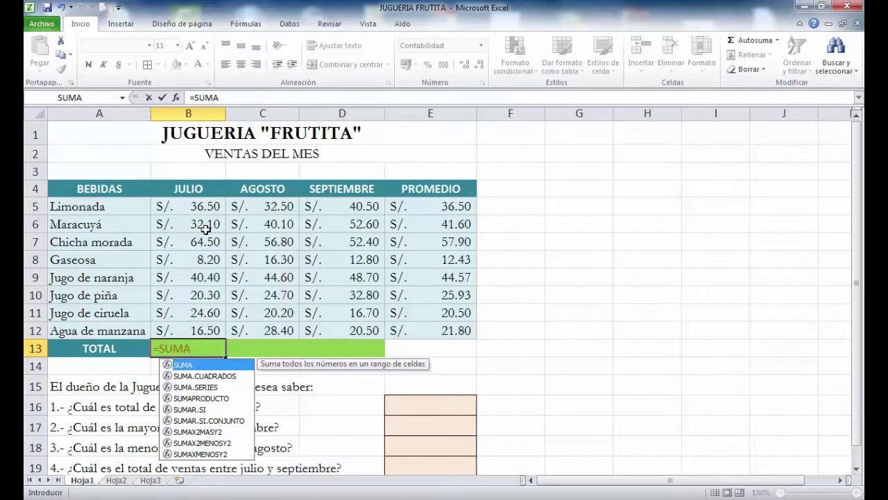
type("(")
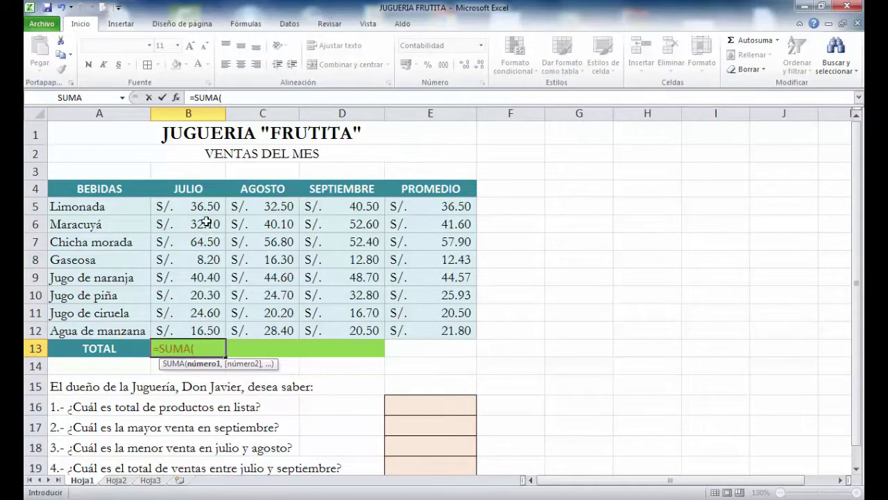
left_click_drag(206, 206, 206, 329)
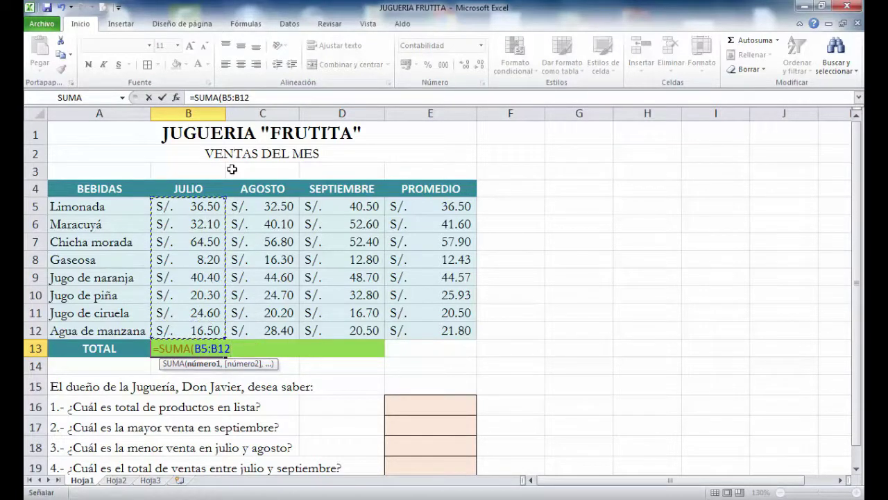
type(")")
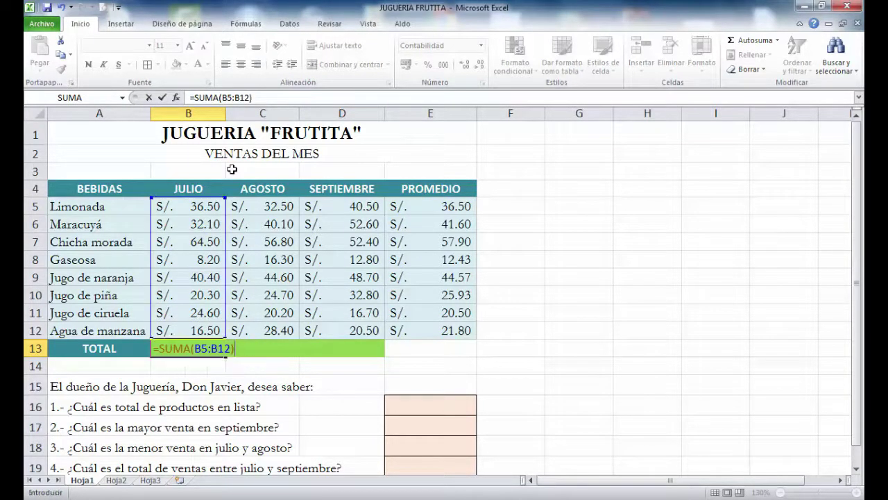
key("Return")
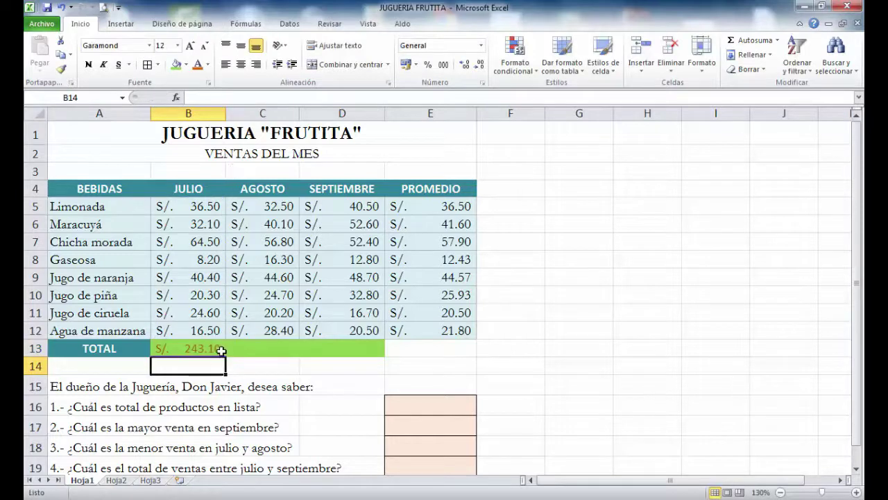
left_click(217, 350)
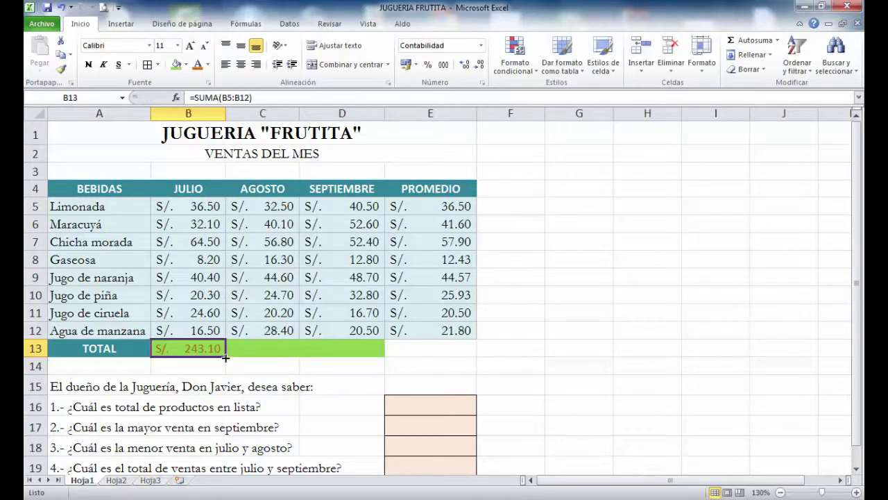
left_click_drag(226, 357, 361, 354)
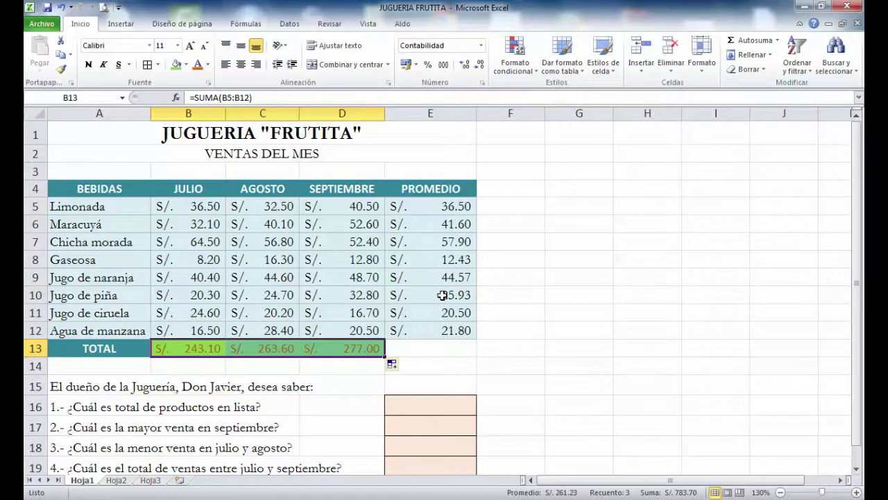
left_click(501, 314)
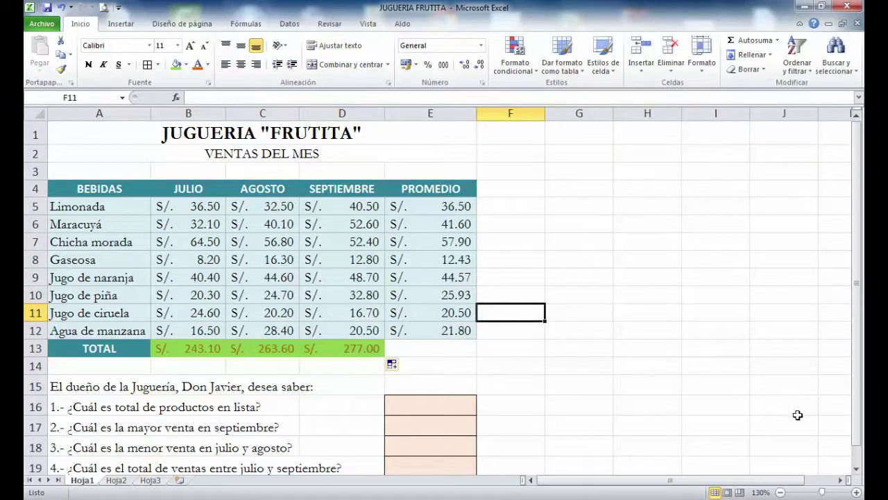
scroll(858, 472, "down", 1)
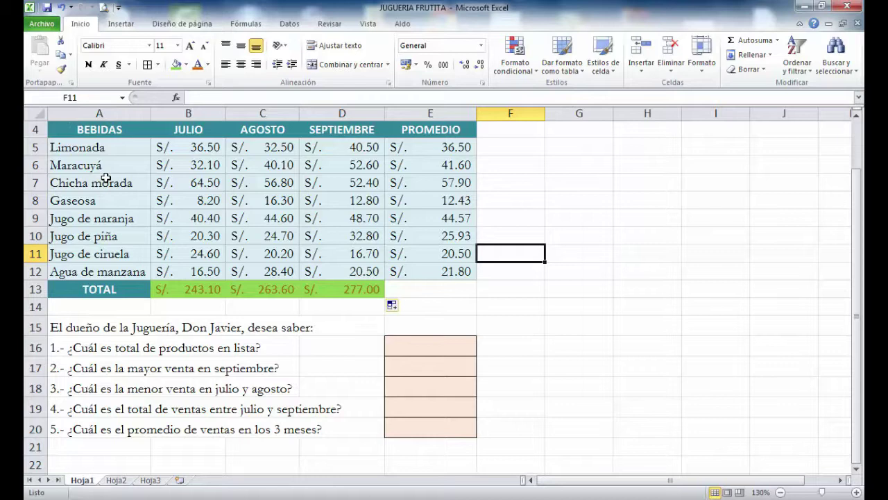
left_click_drag(108, 147, 100, 166)
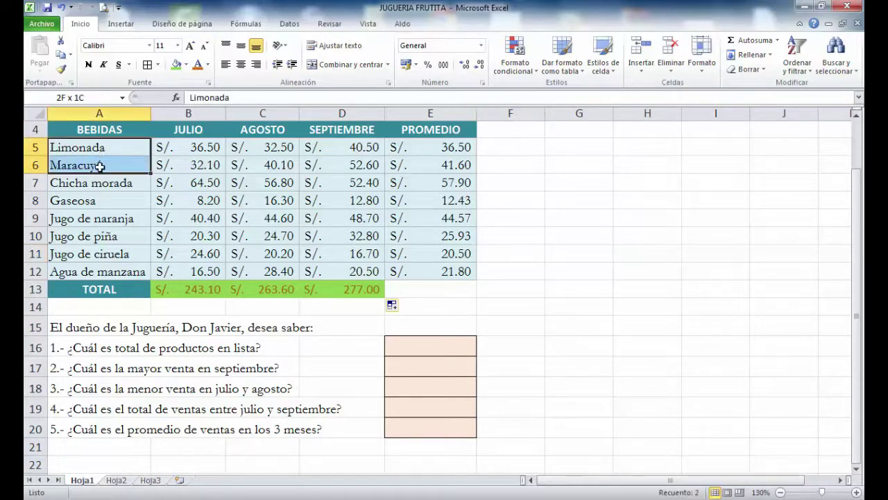
left_click(84, 181)
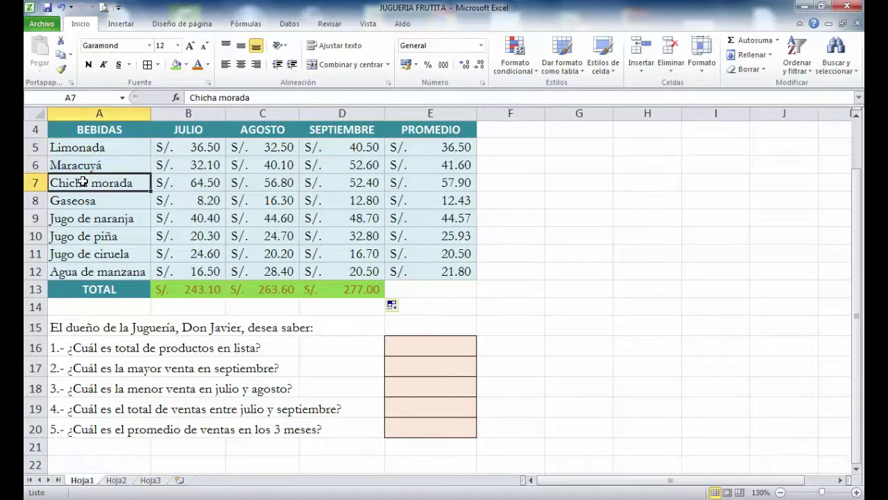
left_click(82, 201)
left_click(79, 218)
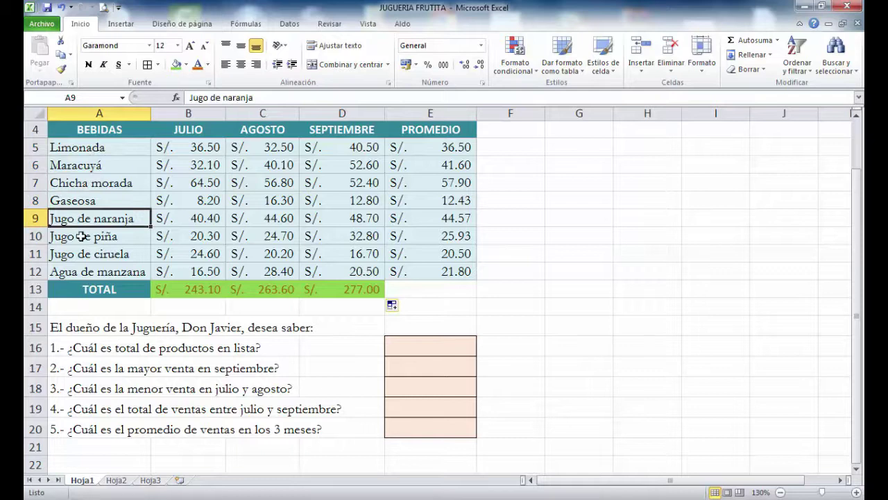
left_click(81, 236)
left_click(85, 253)
left_click(88, 270)
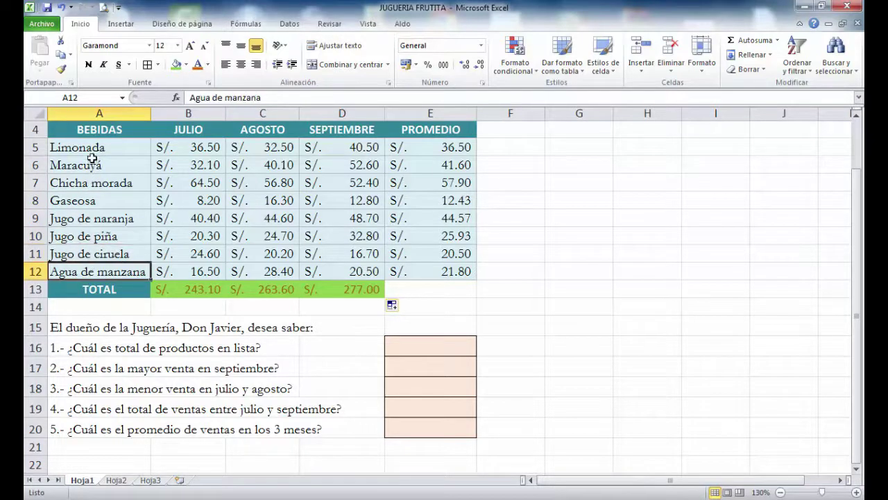
left_click_drag(90, 149, 90, 272)
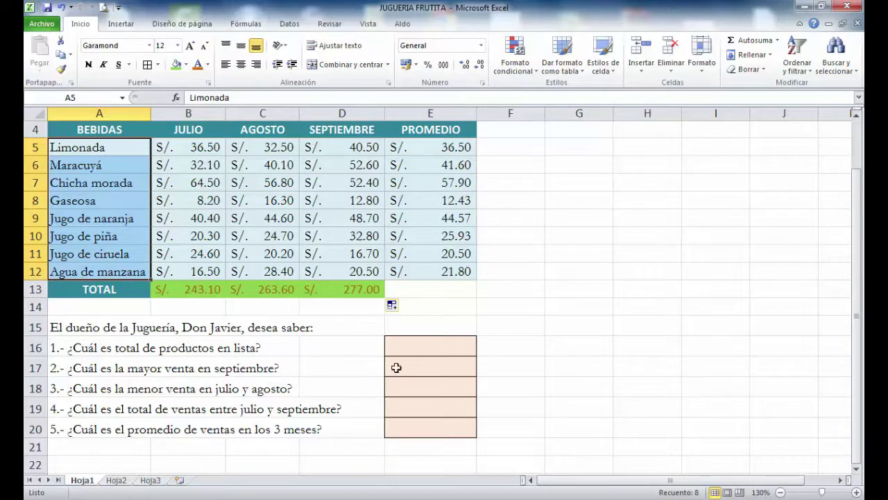
Step: Enter =CONTARA(A5:A12) in E16 to count the 8 listed drinks
left_click(431, 348)
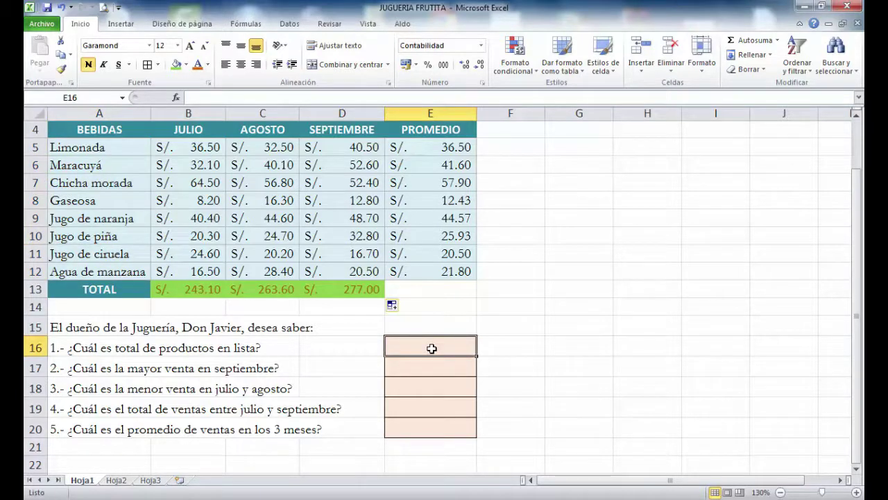
type("=C")
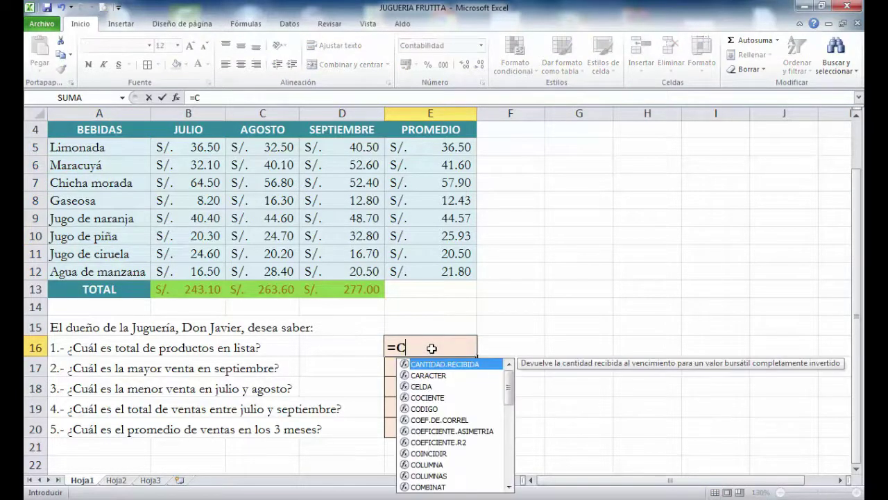
type("ON")
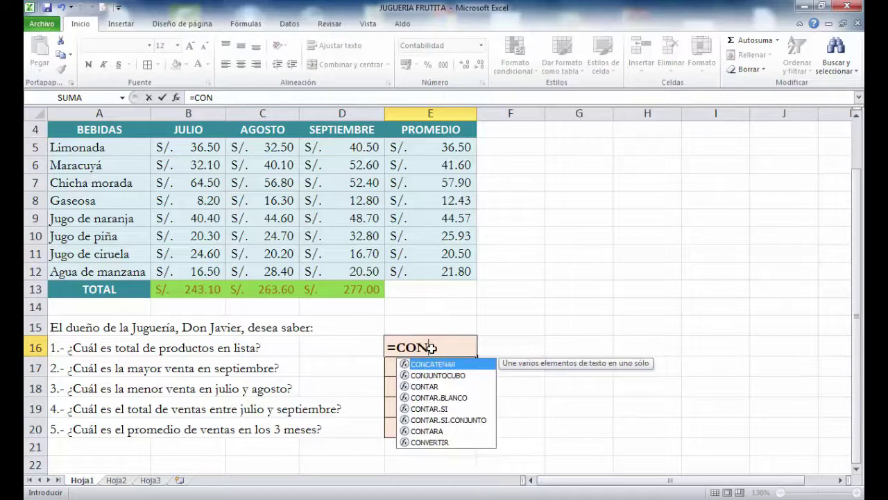
type("TARA")
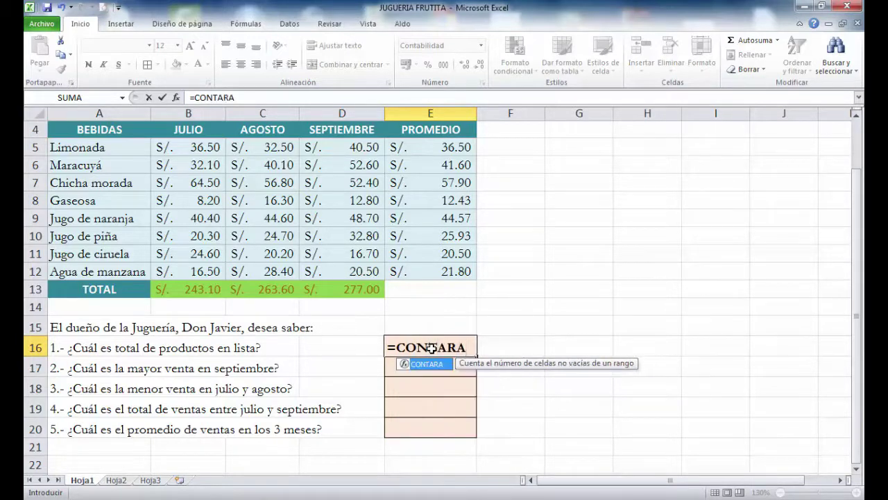
type("(")
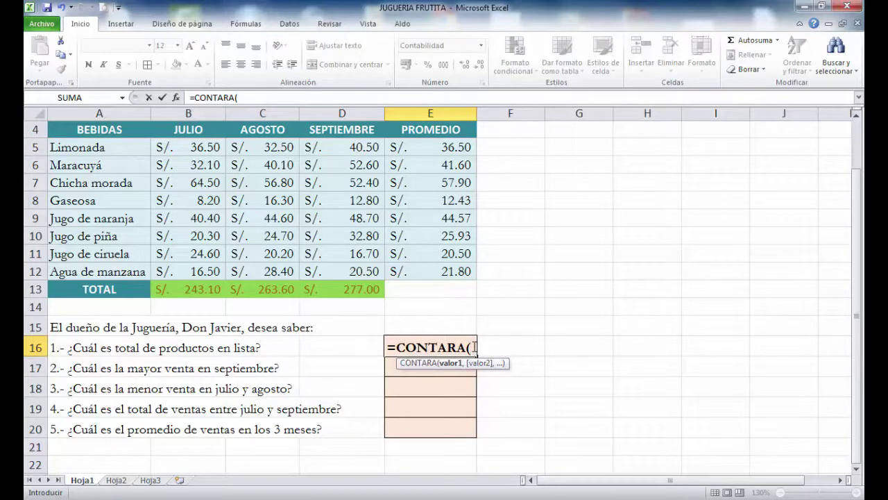
left_click(119, 147)
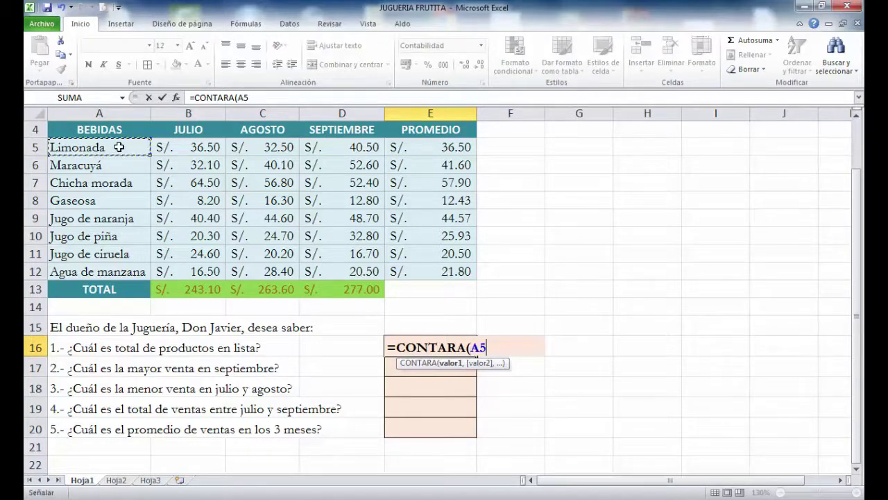
left_click_drag(120, 148, 110, 270)
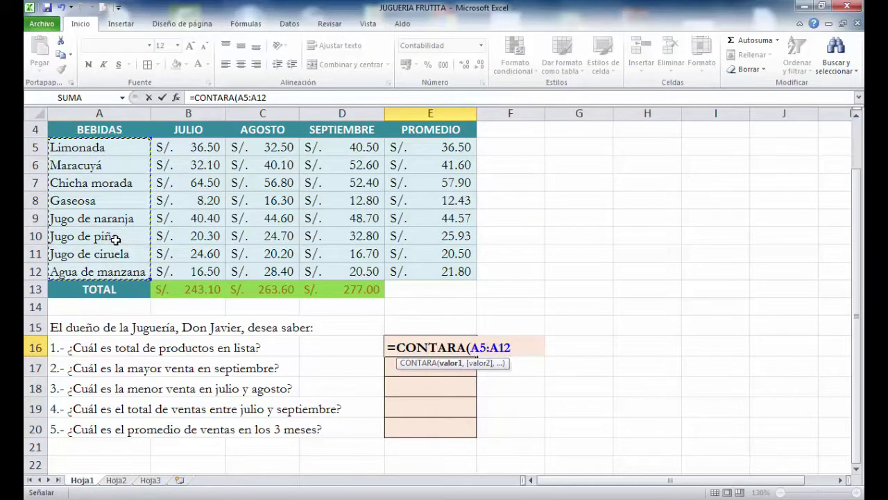
type(")")
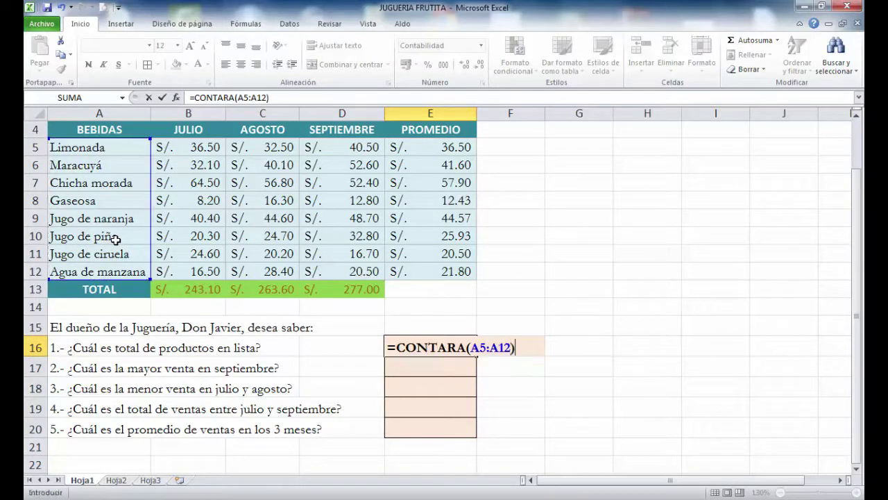
key("Return")
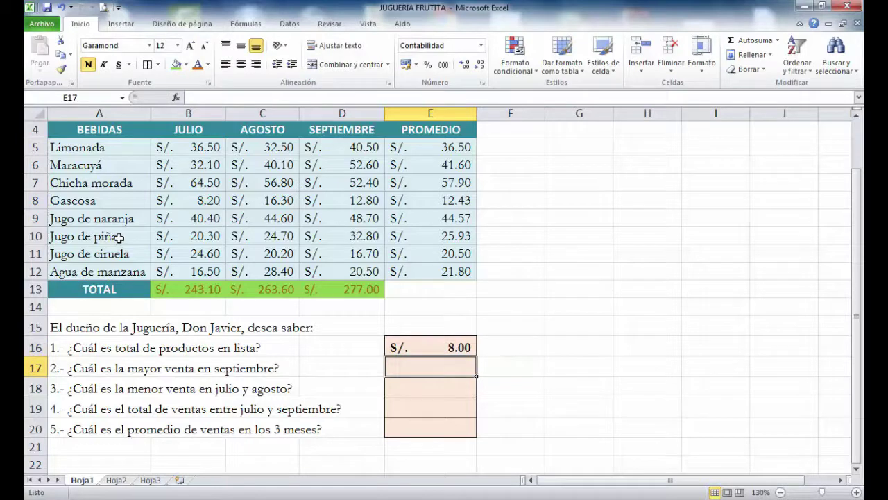
Step: Switch E16 to the General number format so it shows a plain 8
left_click(431, 349)
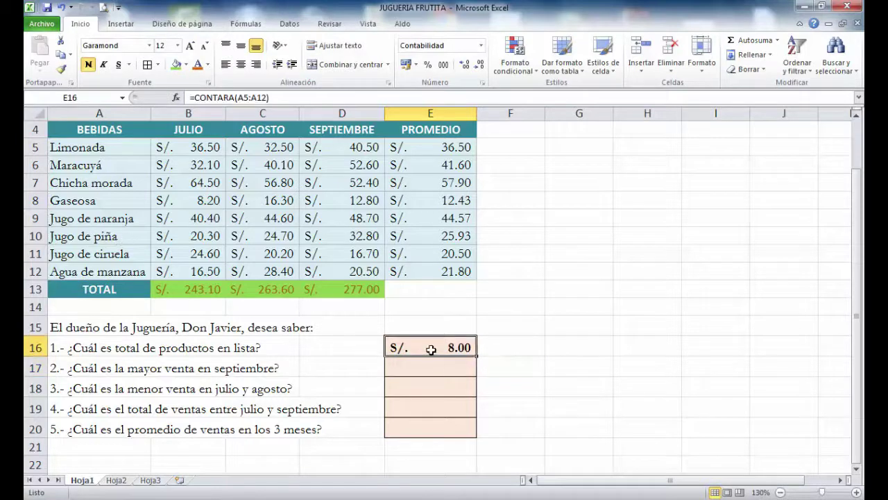
left_click(480, 45)
left_click(466, 74)
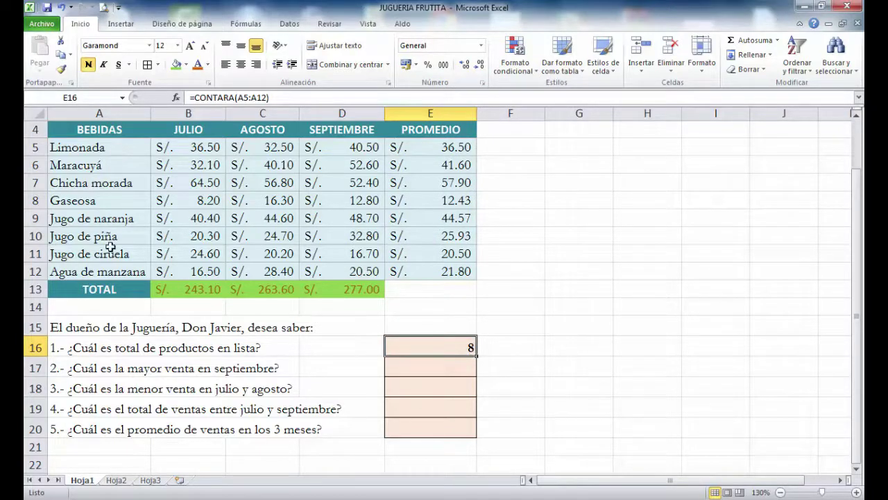
Step: Test the count by deleting Maracuyá in A6 so it drops to 7, then undo
left_click(94, 164)
key("Delete")
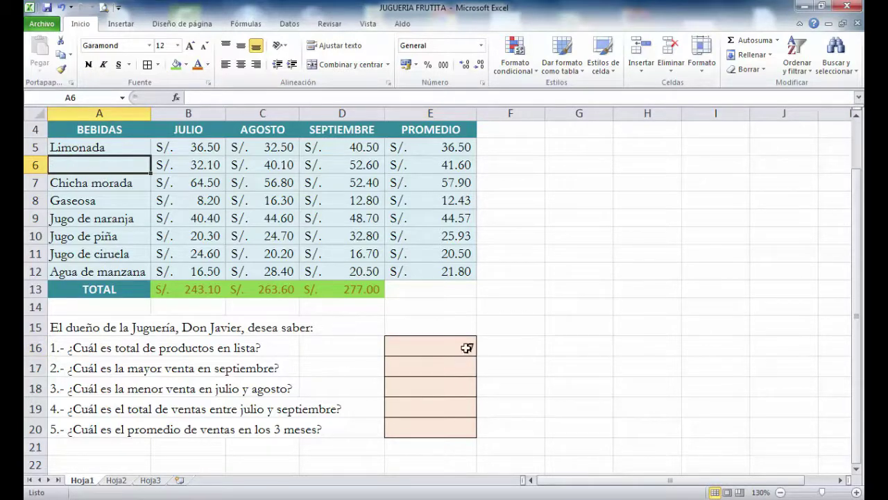
key("ctrl+z")
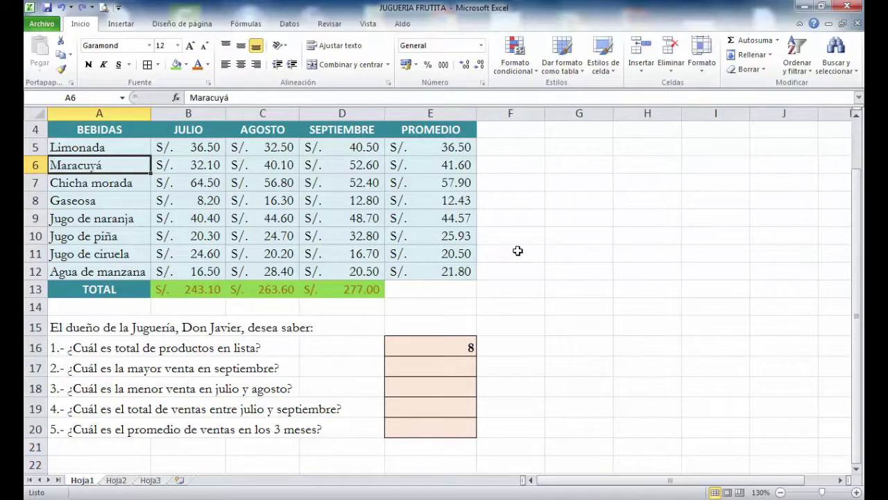
left_click(420, 365)
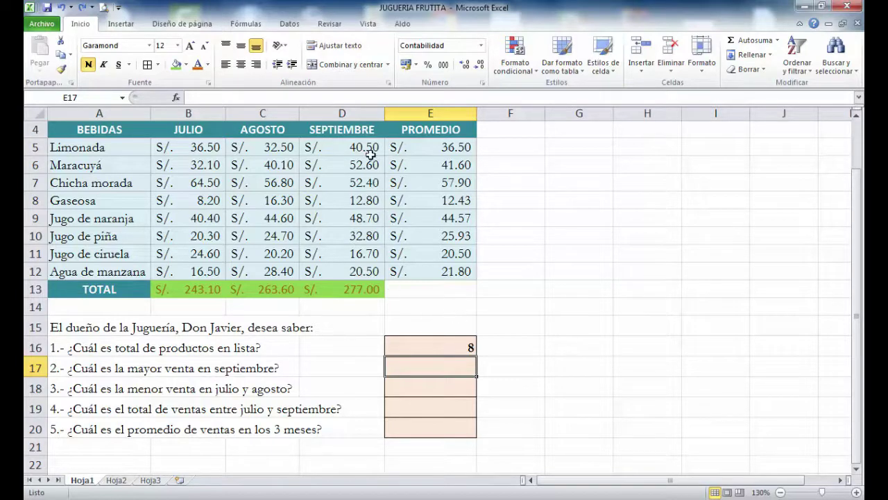
left_click_drag(358, 147, 362, 264)
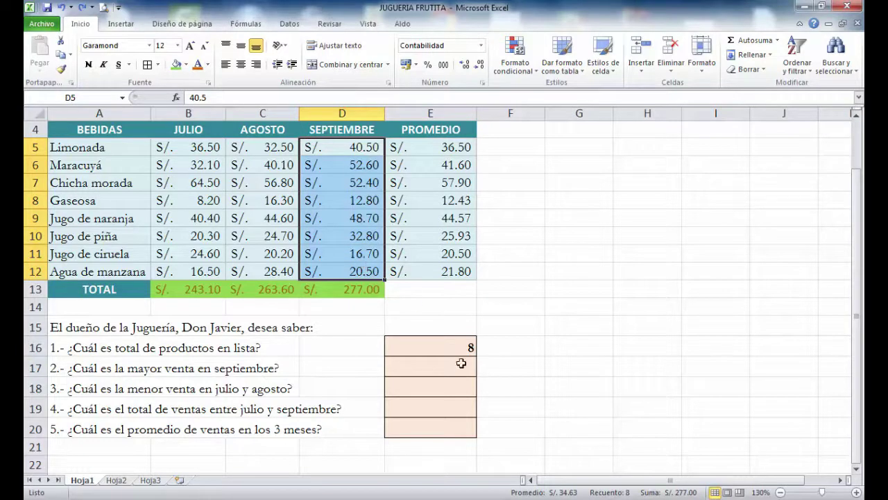
Step: Enter =MAX(D5:D12) in E17 to show the highest September sale, S/. 52.60
left_click(461, 367)
type("=")
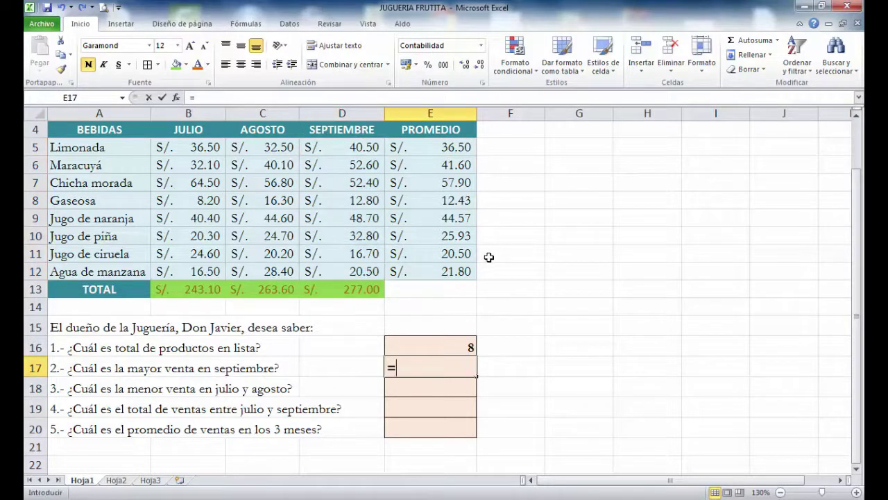
type("MA")
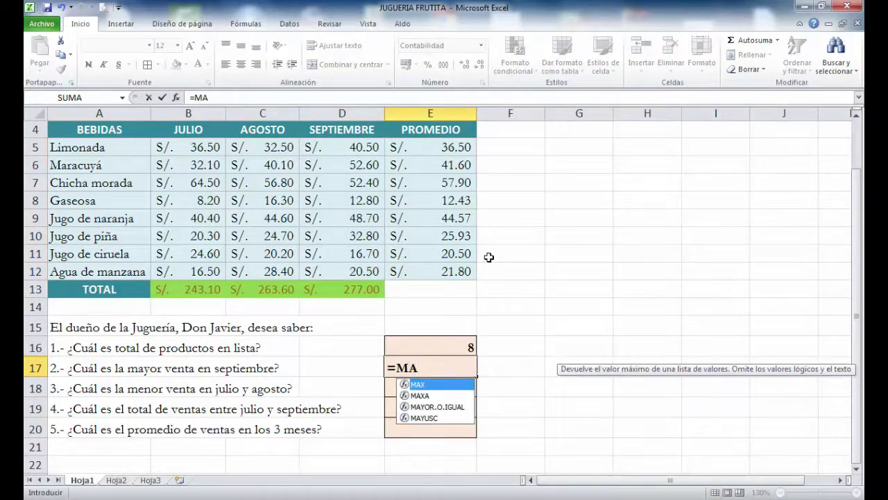
type("X")
type("(")
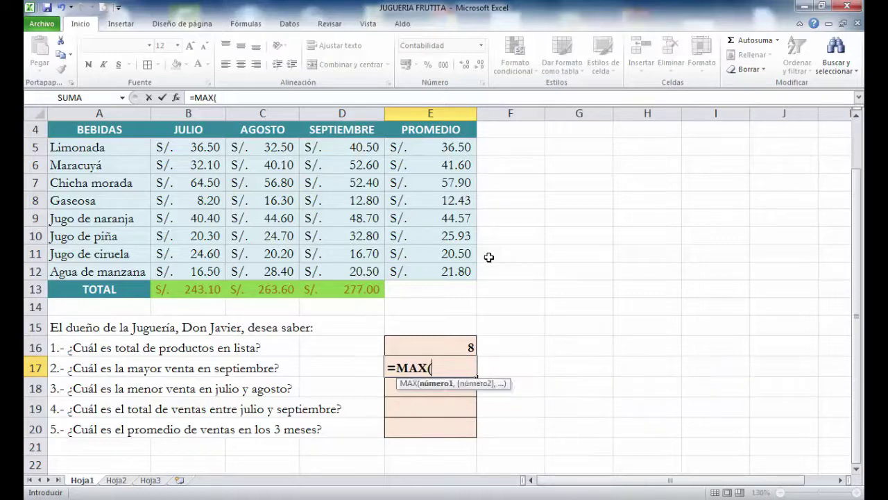
left_click(353, 147)
left_click_drag(352, 146, 351, 265)
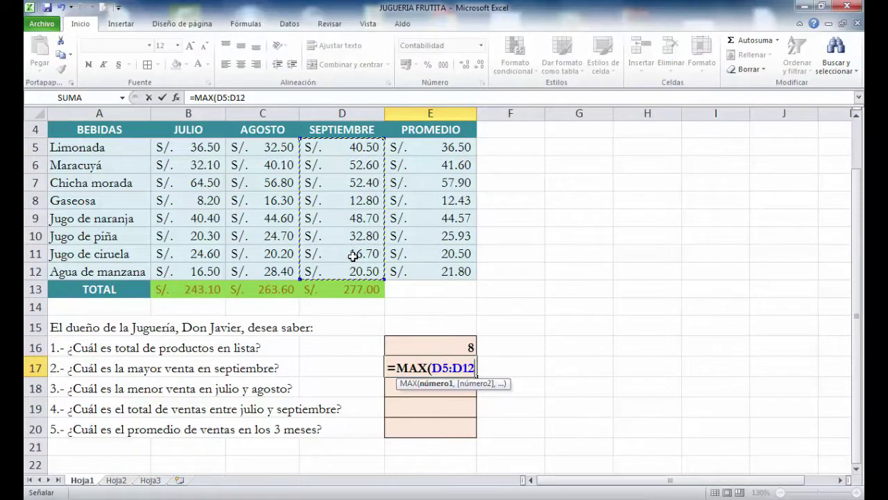
type(")")
key("Return")
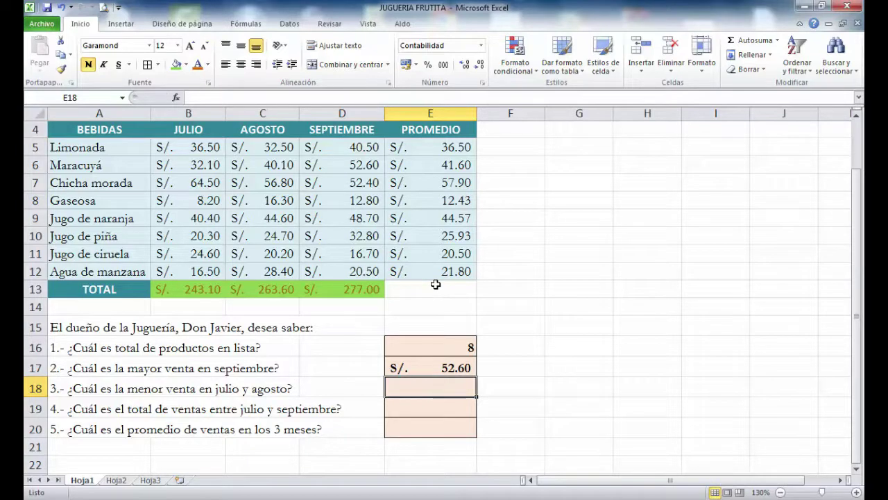
Step: Enter =MIN(B5:C12) for question 3, returning the lowest July–August sale, S/. 8.20
type("=MIN")
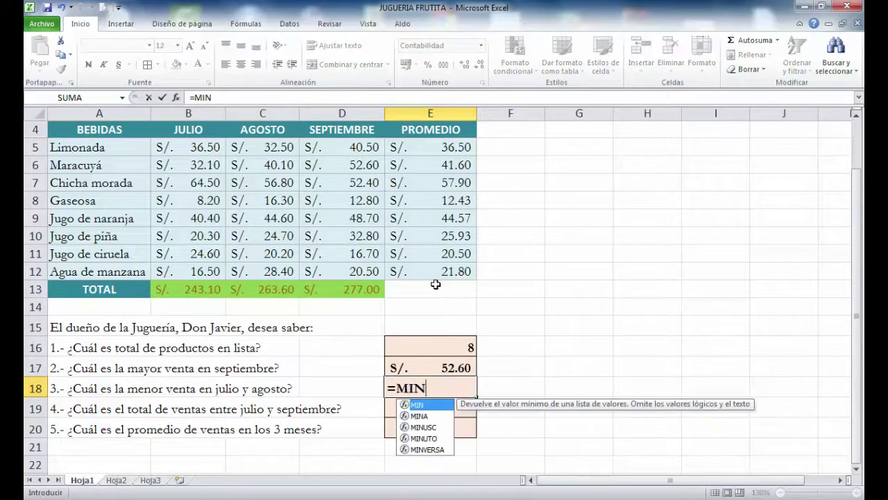
type("(")
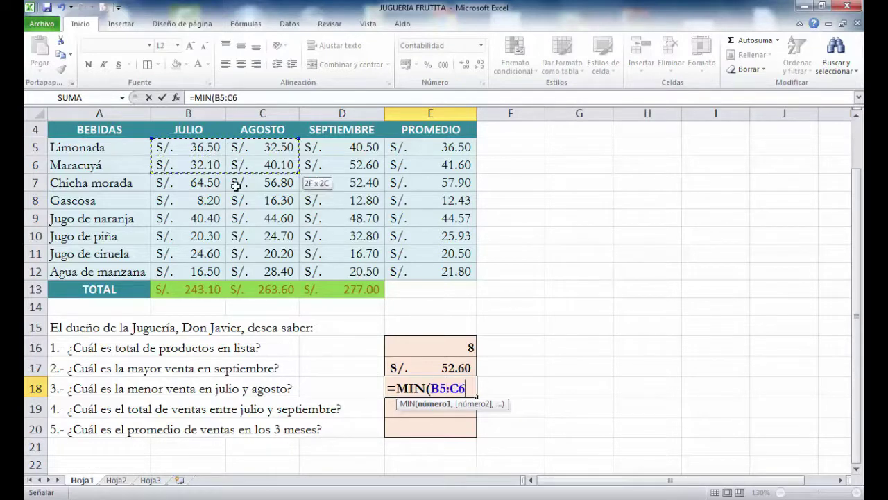
left_click_drag(203, 147, 267, 270)
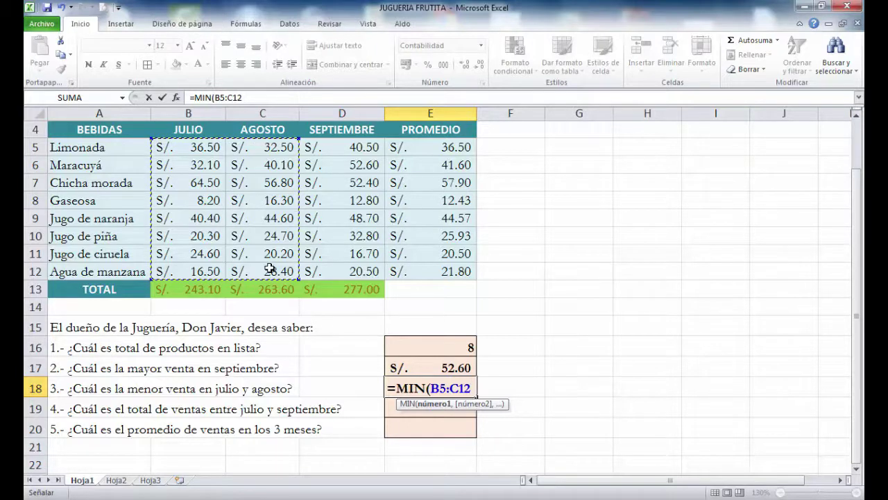
type(")")
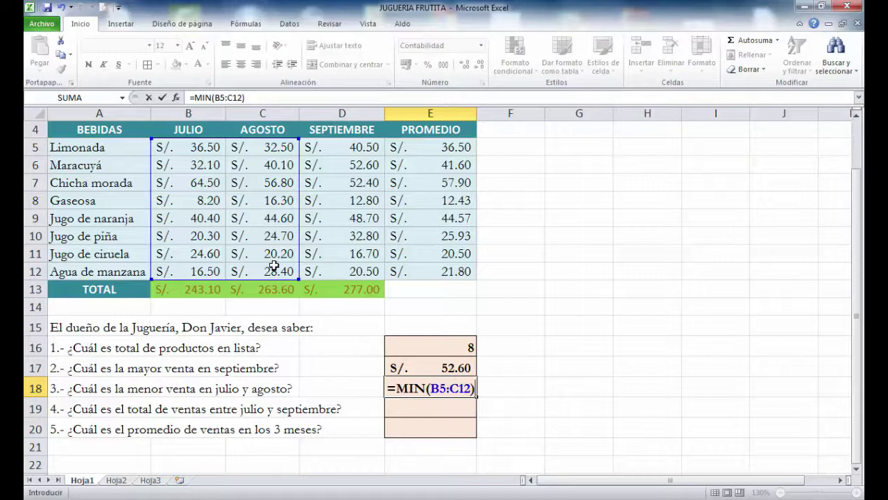
key("Return")
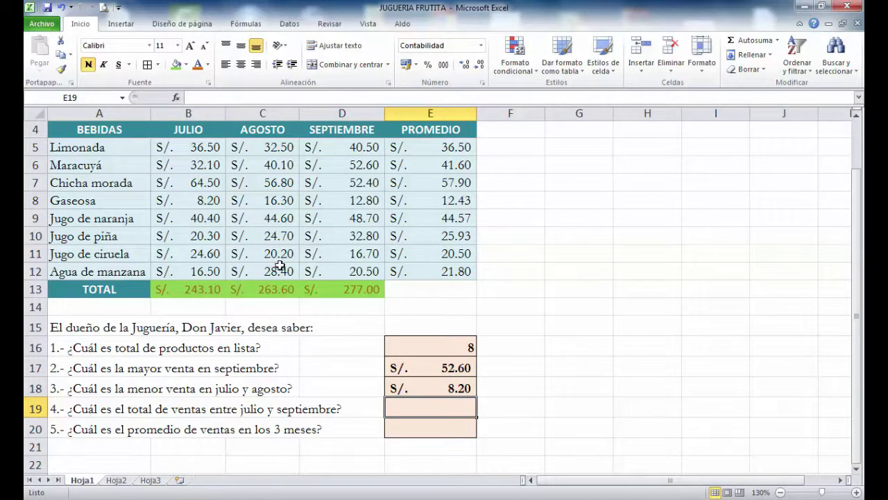
left_click(207, 202)
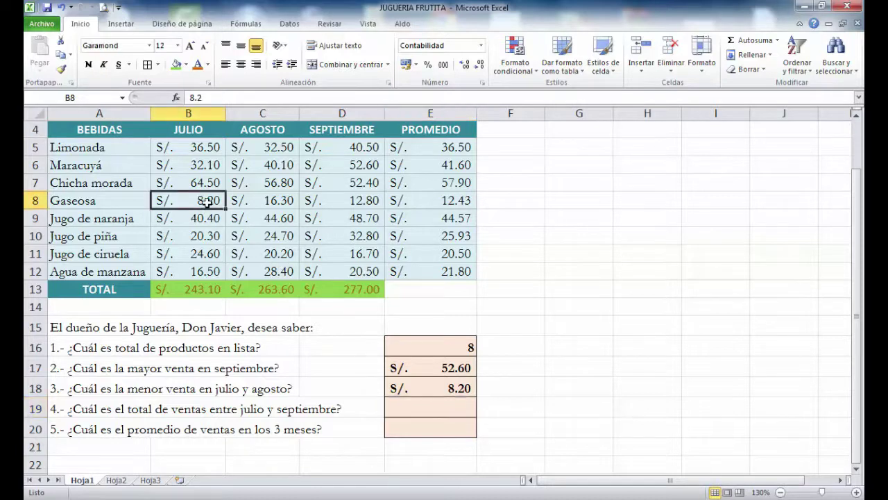
left_click(393, 403)
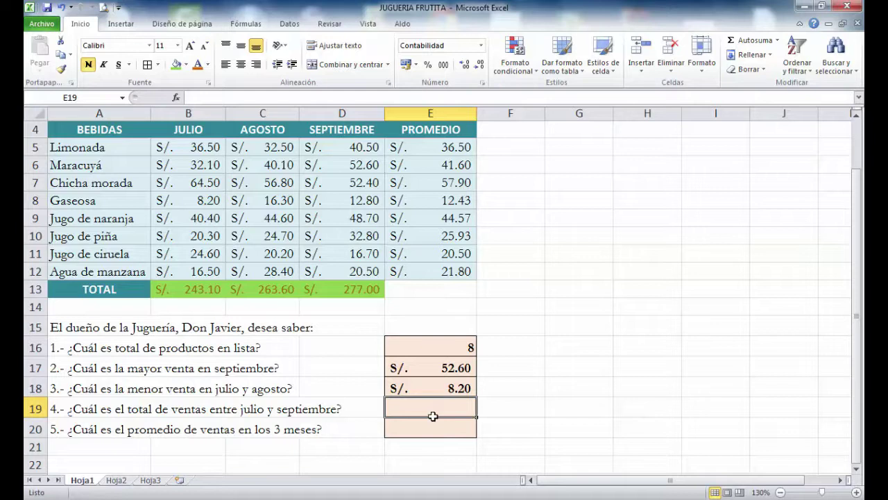
Step: Enter =SUMA(B13:D13) in E19 to give total sales of S/. 783.70
type("=")
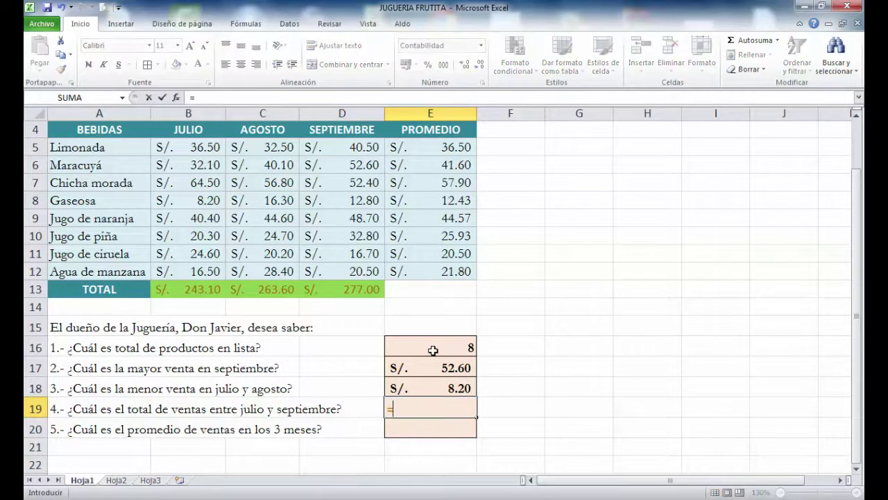
type("S")
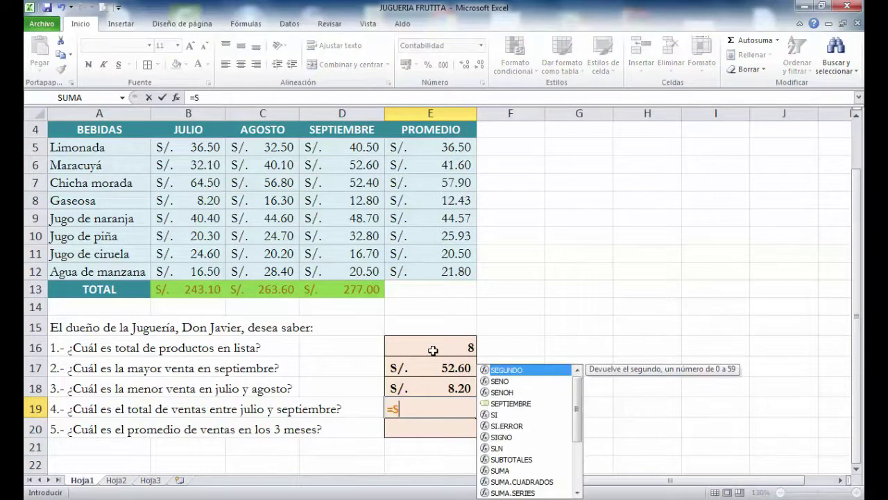
type("UM")
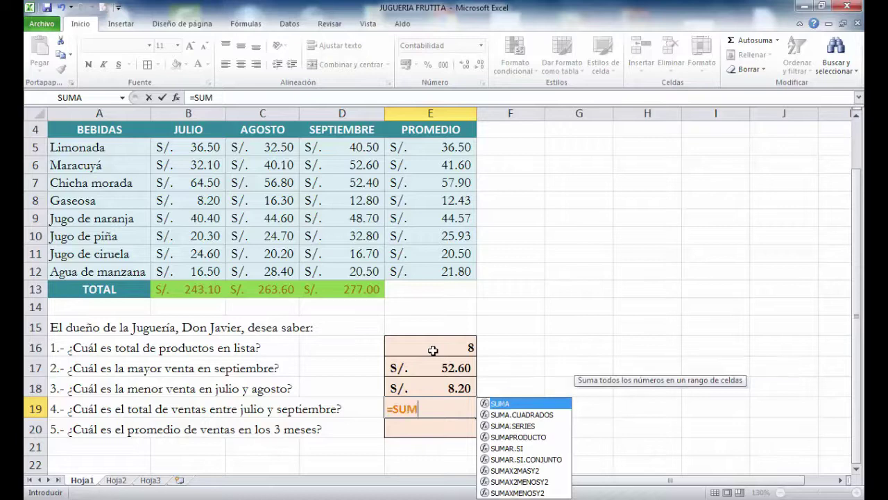
type("A(")
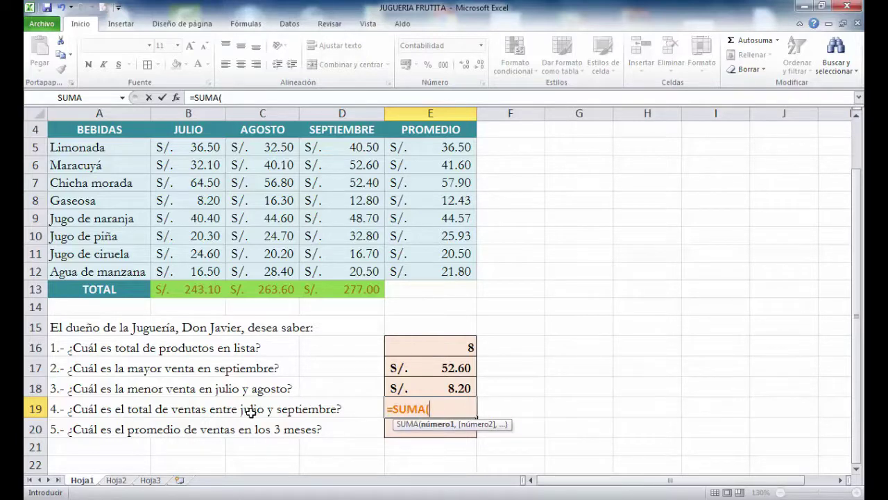
left_click(199, 290)
left_click_drag(199, 290, 334, 290)
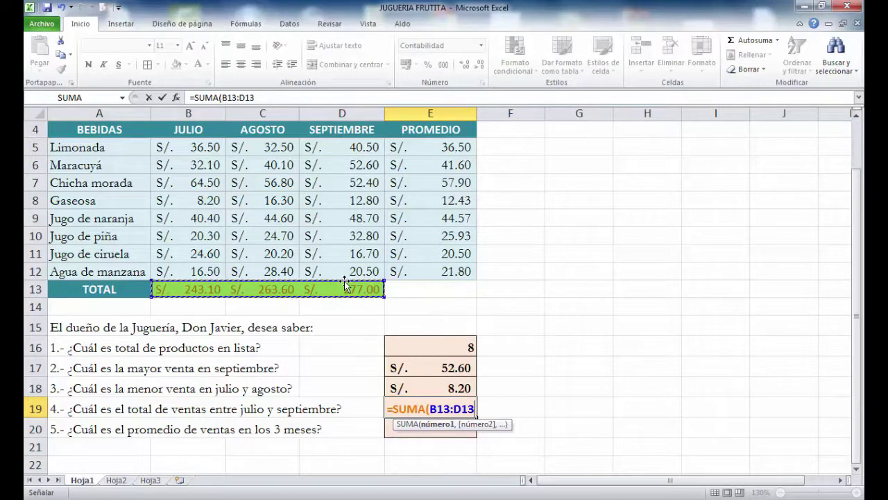
type(")")
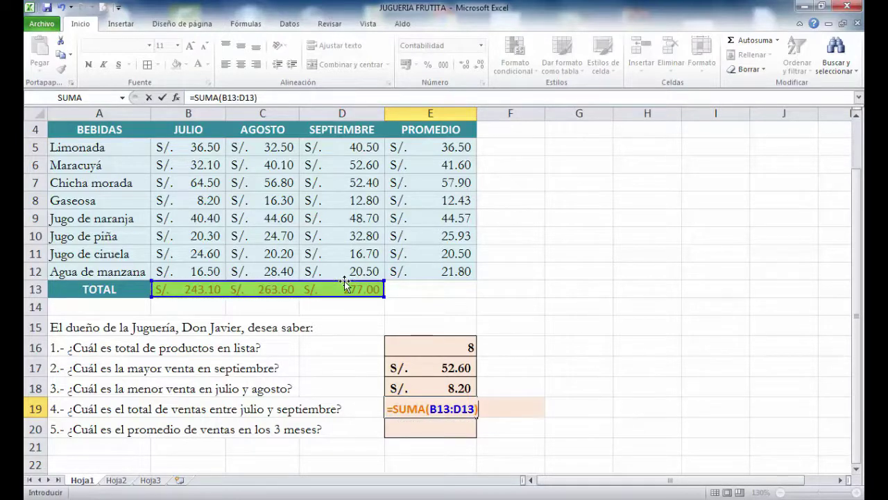
key("Return")
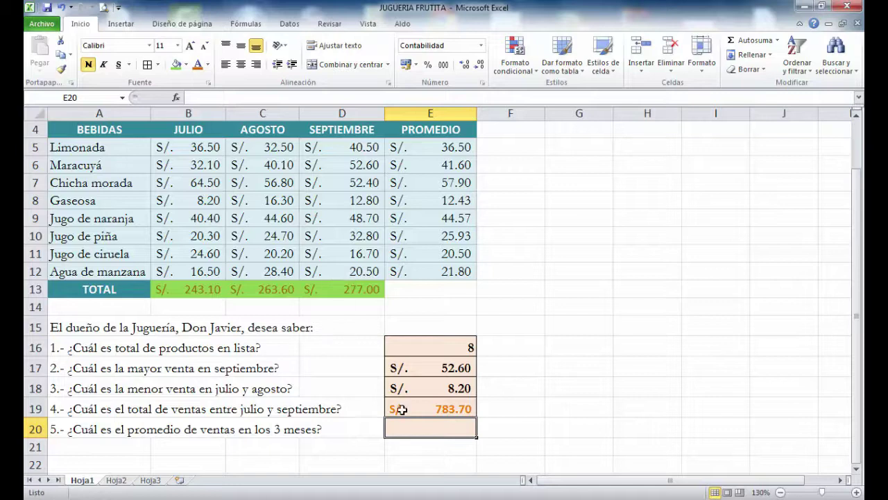
Step: Enter =PROMEDIO(B13:D13) in E20 for an average monthly total of S/. 261.23
left_click(442, 412)
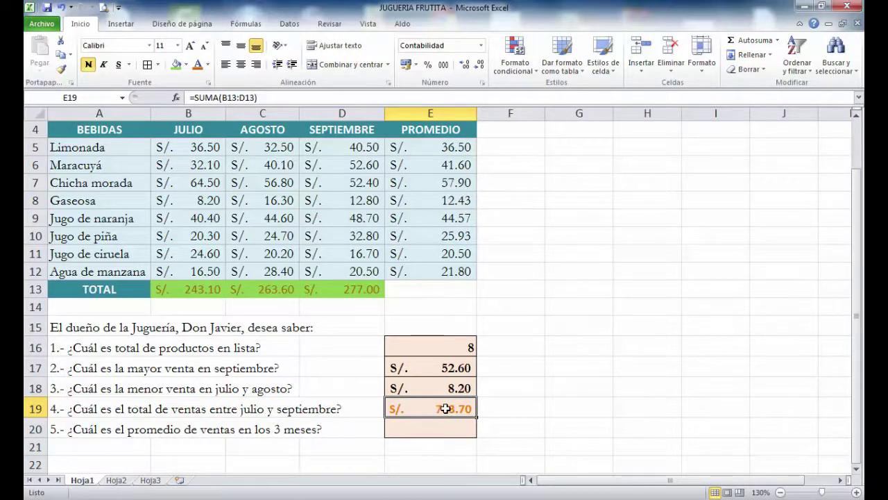
left_click(445, 426)
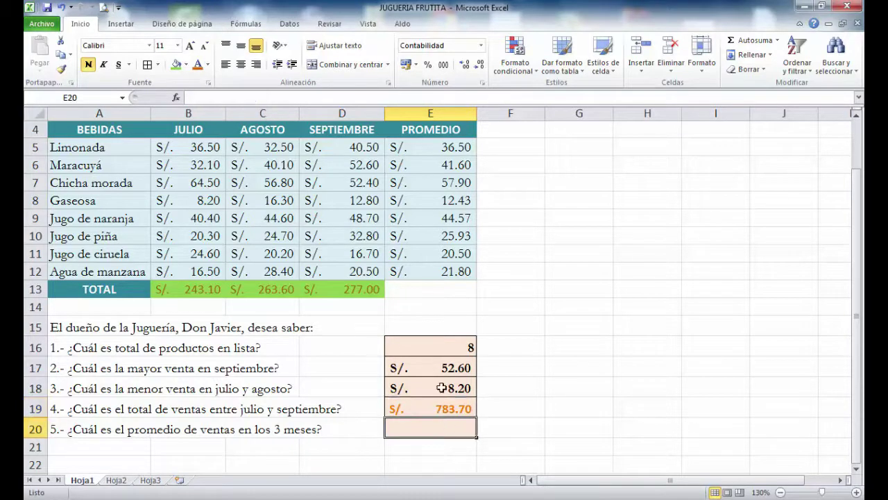
type("=P")
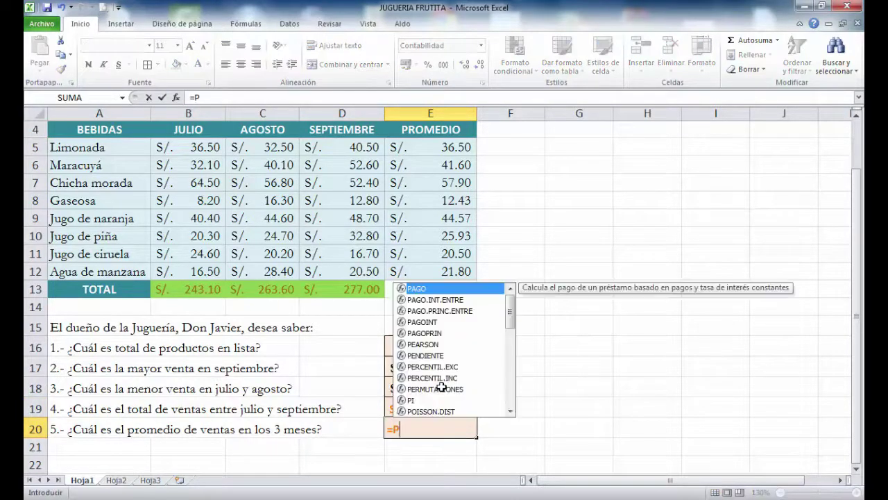
type("ROMED")
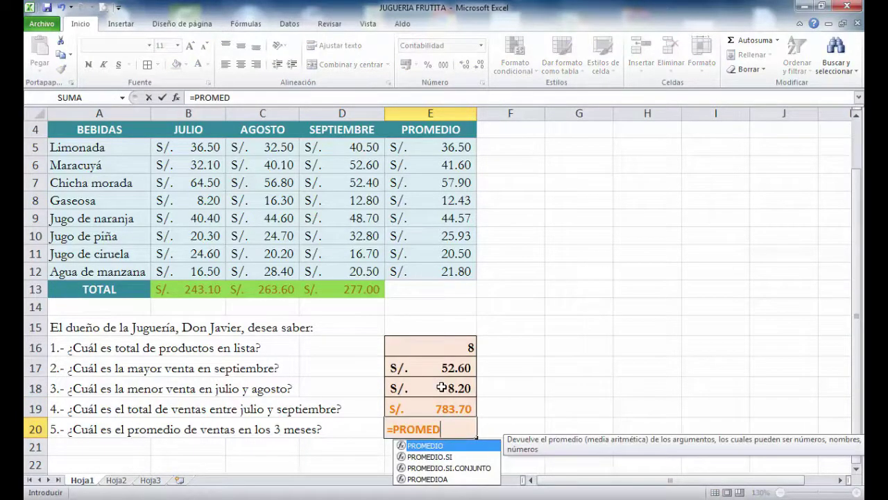
type("IO(")
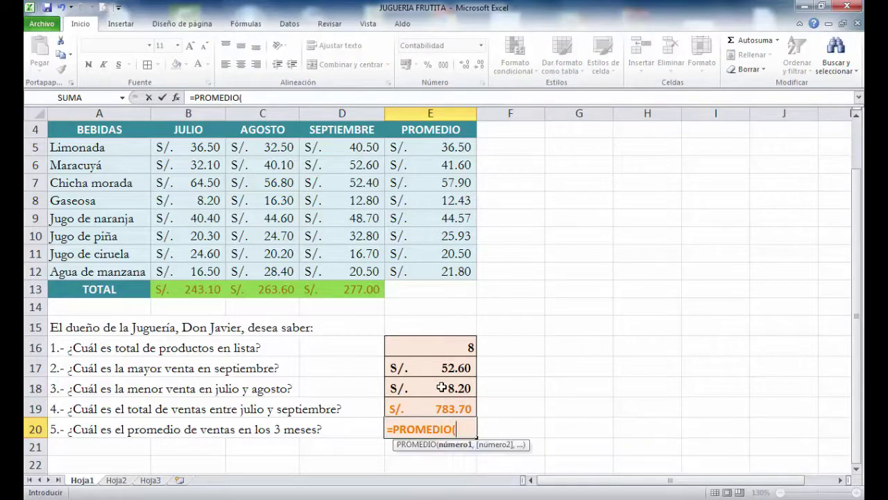
left_click_drag(198, 292, 331, 291)
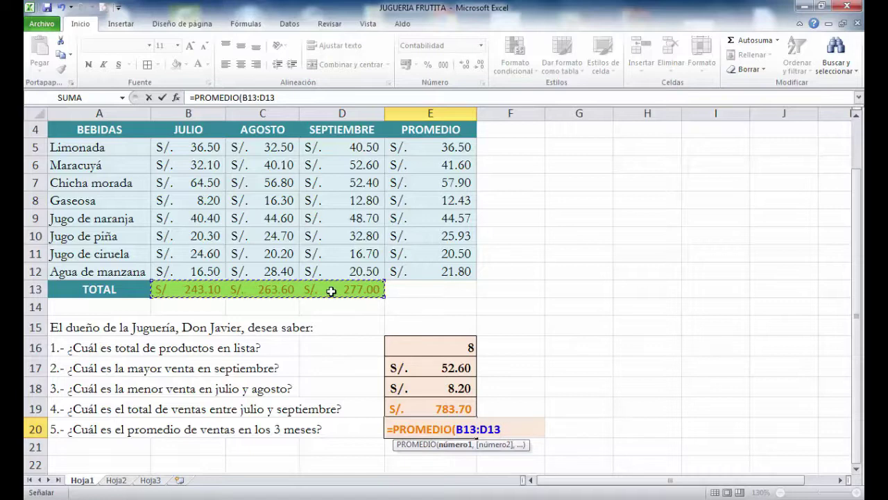
type(")")
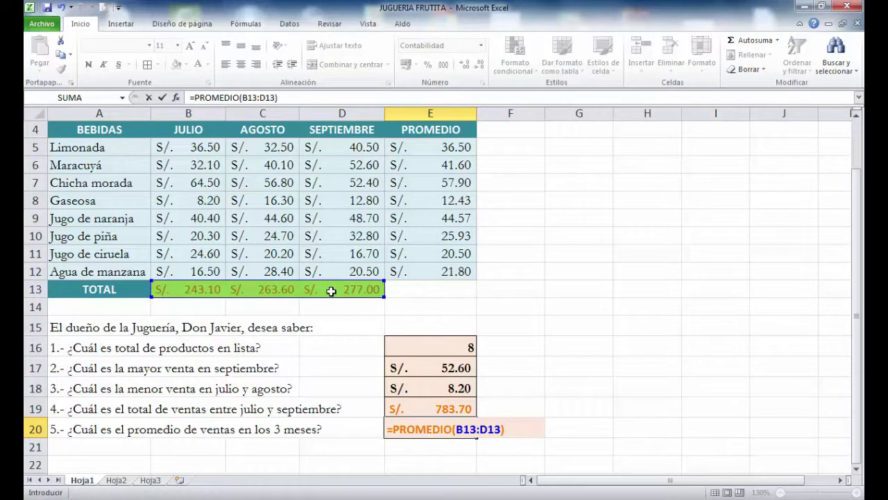
key("Return")
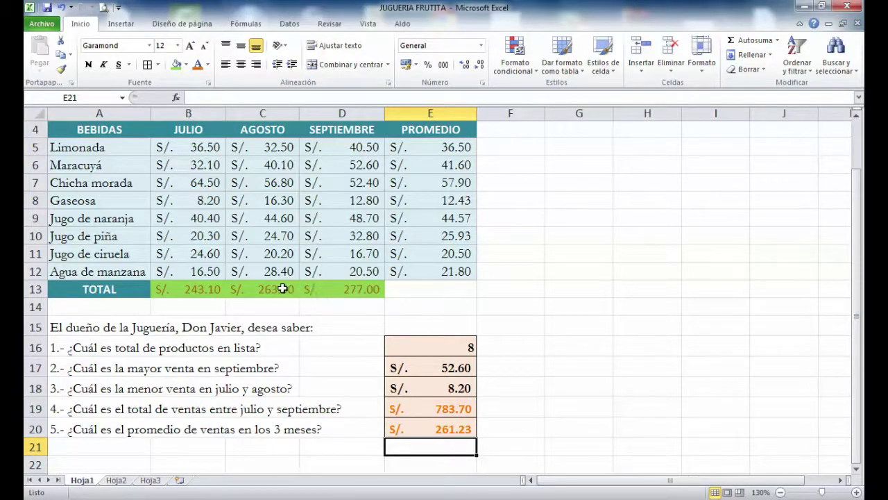
Step: Review the formulas behind the July, August and September totals and the E20 average
left_click(212, 288)
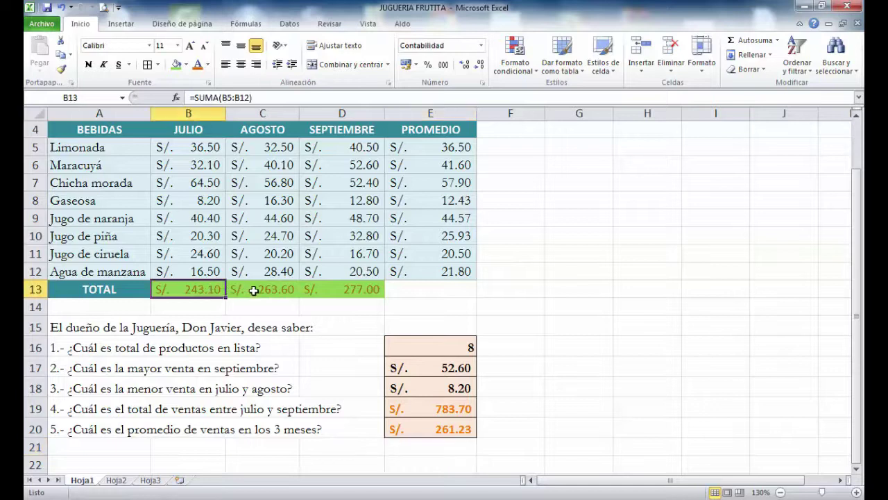
left_click(256, 290)
left_click(327, 294)
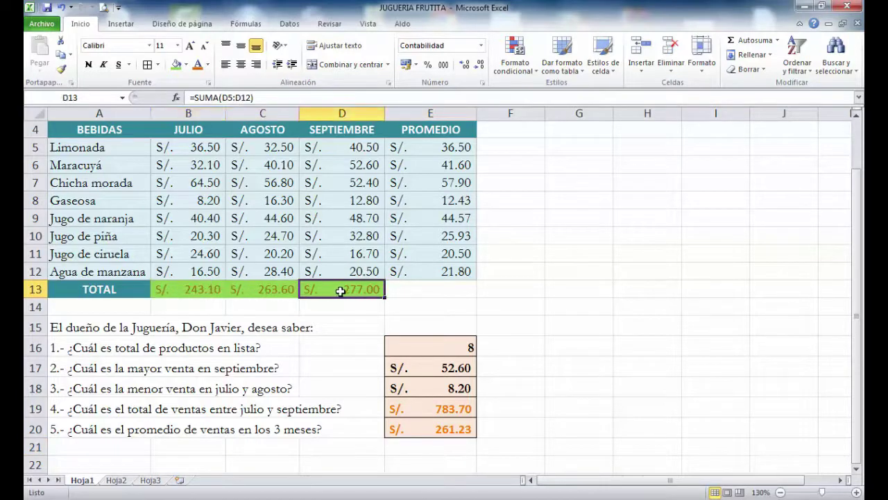
left_click(451, 432)
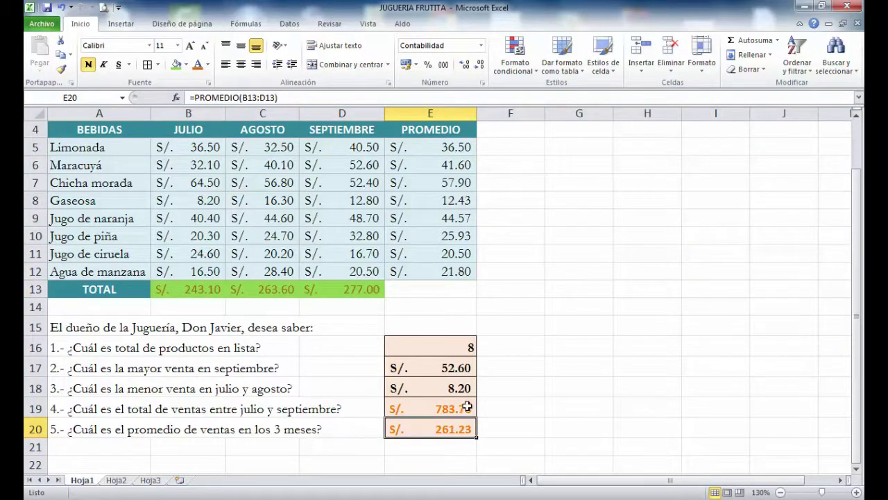
left_click(834, 346)
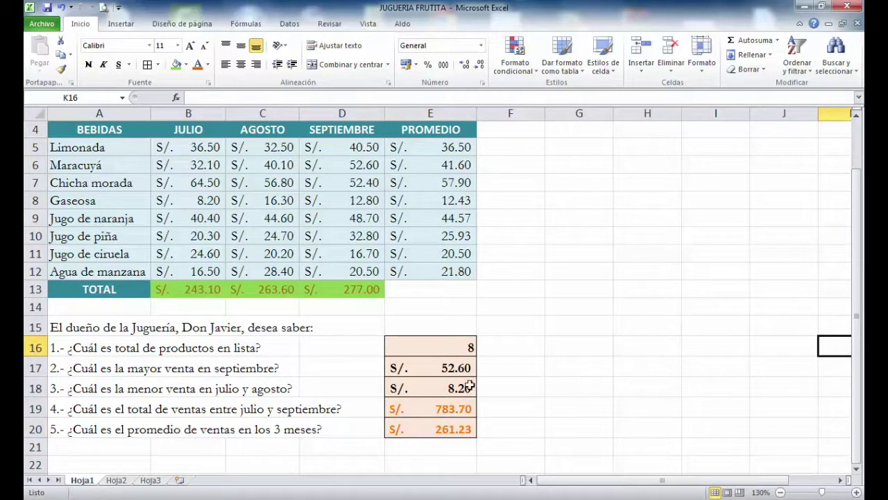
Step: Select the BEBIDAS names A4:A12 together with the AGOSTO sales C4:C12
scroll(533, 374, "up", 1)
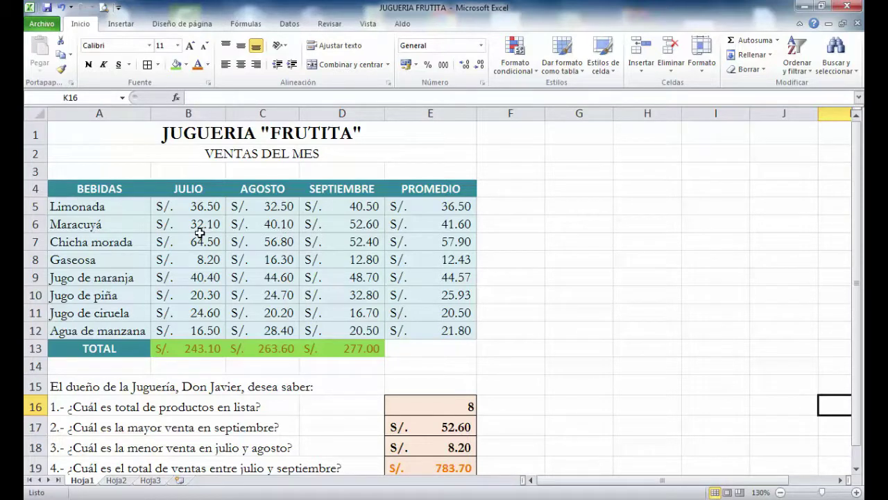
left_click(570, 256)
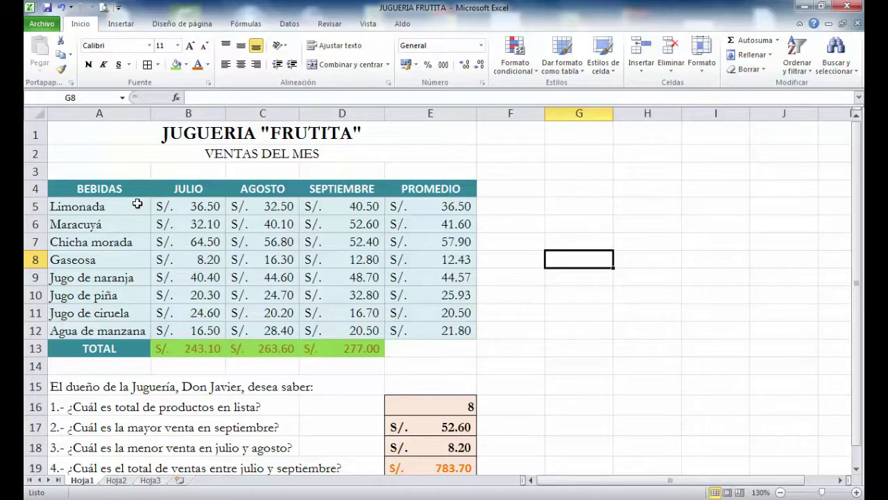
left_click_drag(113, 204, 110, 317)
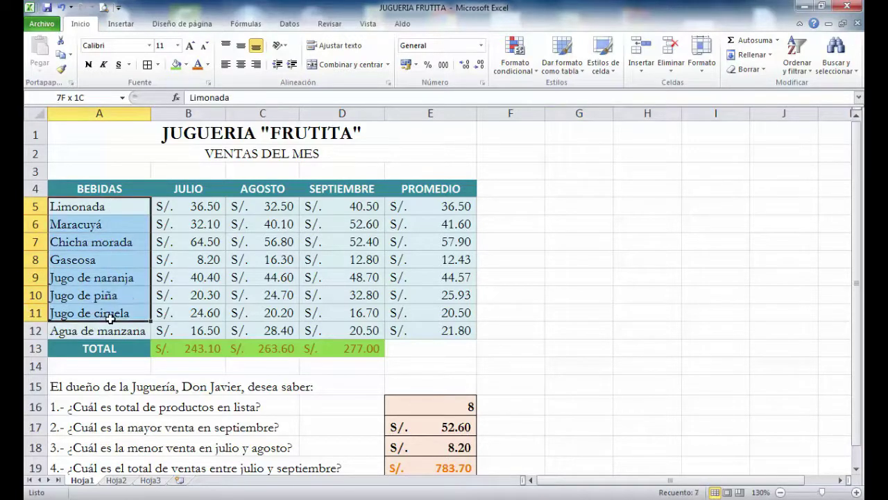
left_click_drag(265, 207, 268, 326)
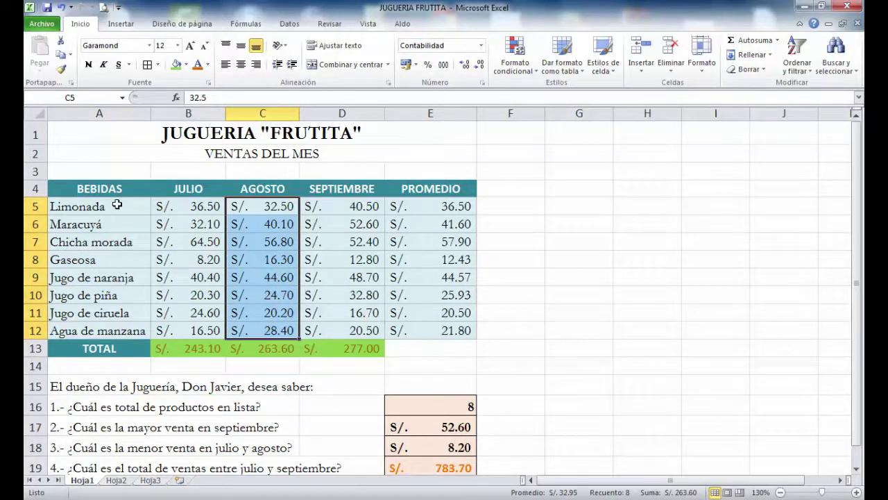
left_click_drag(106, 206, 104, 329)
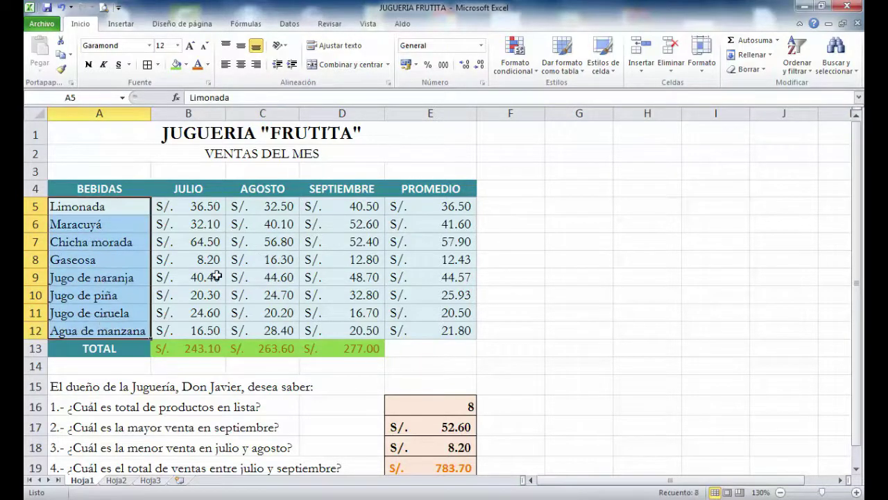
left_click_drag(276, 206, 268, 330)
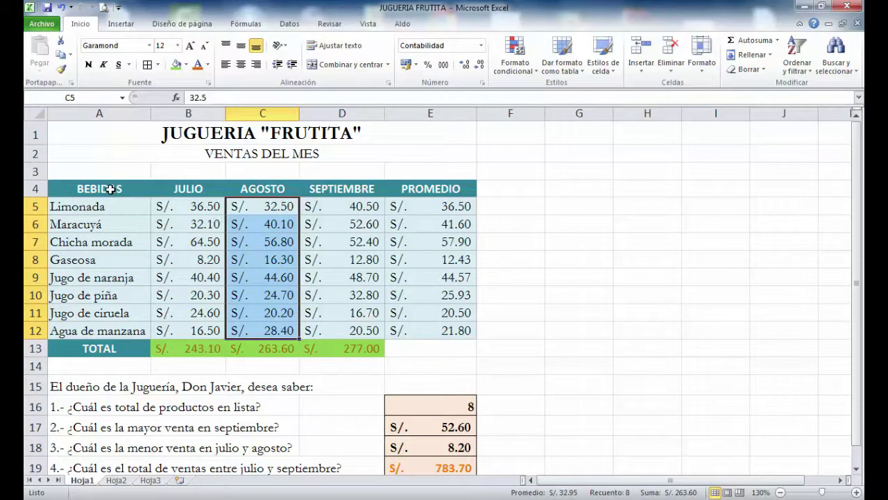
left_click_drag(110, 189, 103, 329)
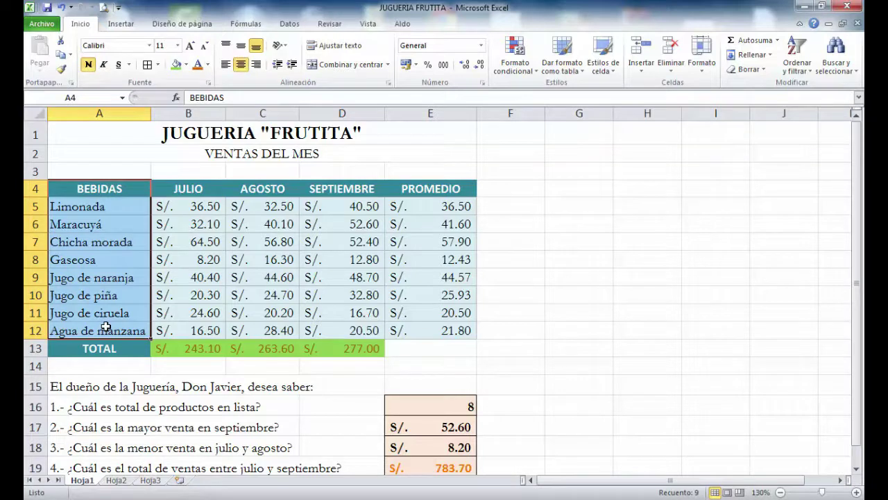
left_click_drag(264, 192, 272, 329)
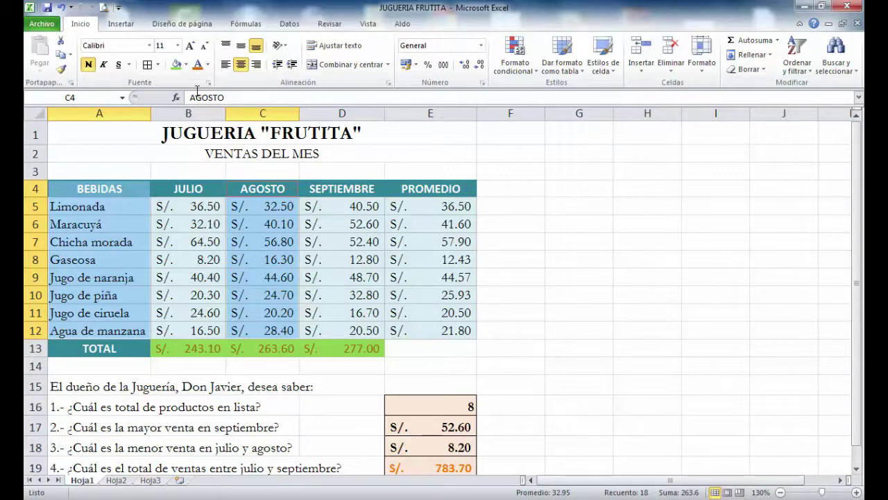
Step: Insert a 2-D clustered column chart plotting each drink's August sales
left_click(119, 31)
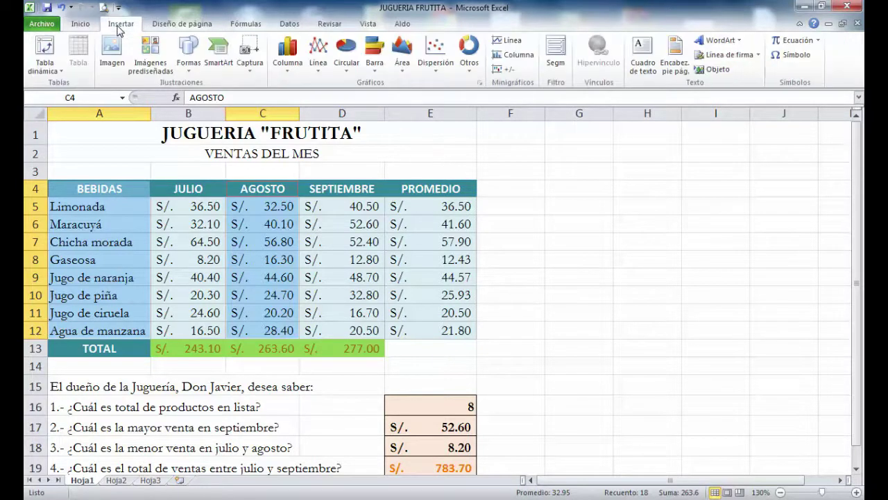
left_click(294, 66)
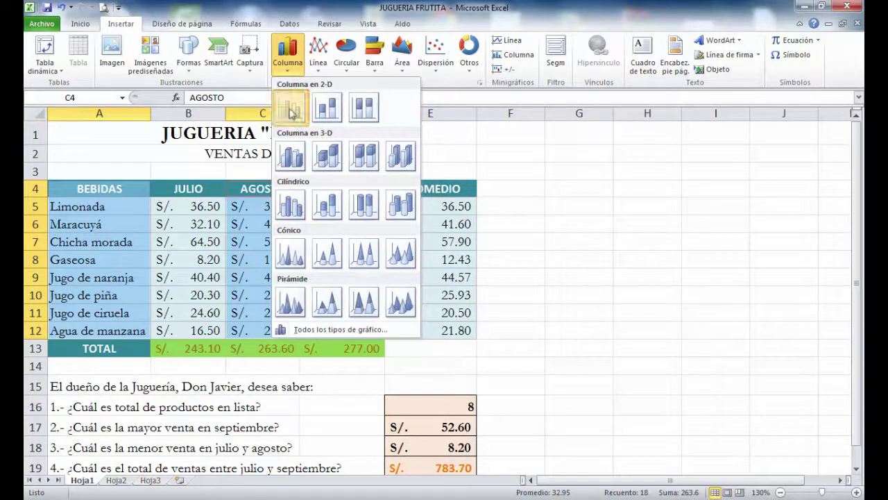
left_click(291, 113)
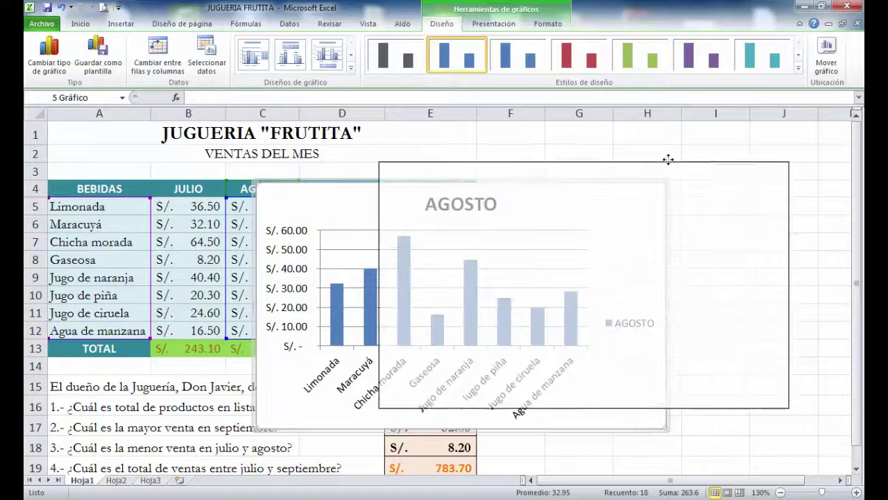
Step: Shrink the AGOSTO chart and set it right of the table, clear of the PROMEDIO column
left_click_drag(534, 184, 700, 149)
left_click_drag(418, 396, 500, 365)
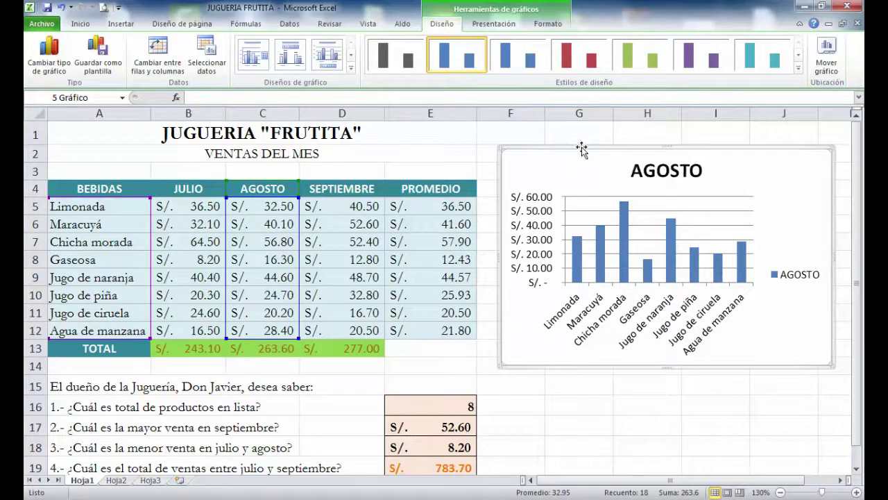
left_click_drag(578, 147, 581, 153)
Step: Replace the chart title AGOSTO with 'VENTAS DEL MES DE AGOSTO'
left_click(642, 179)
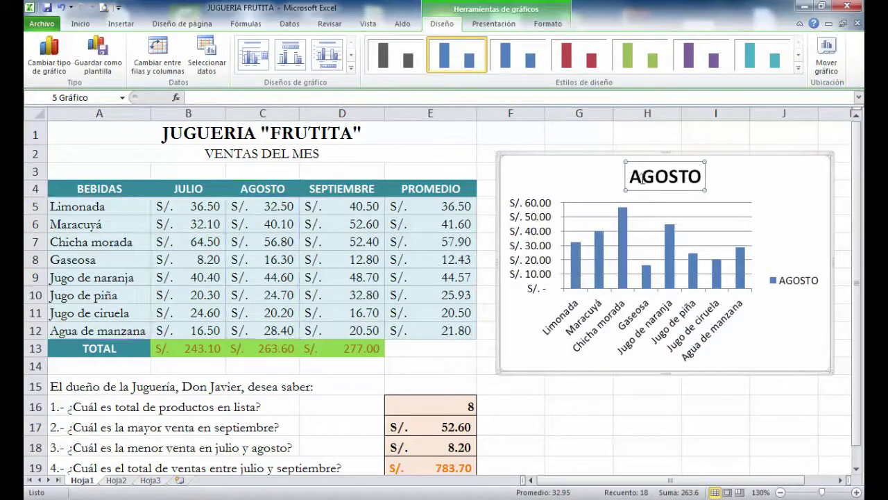
left_click_drag(634, 177, 702, 178)
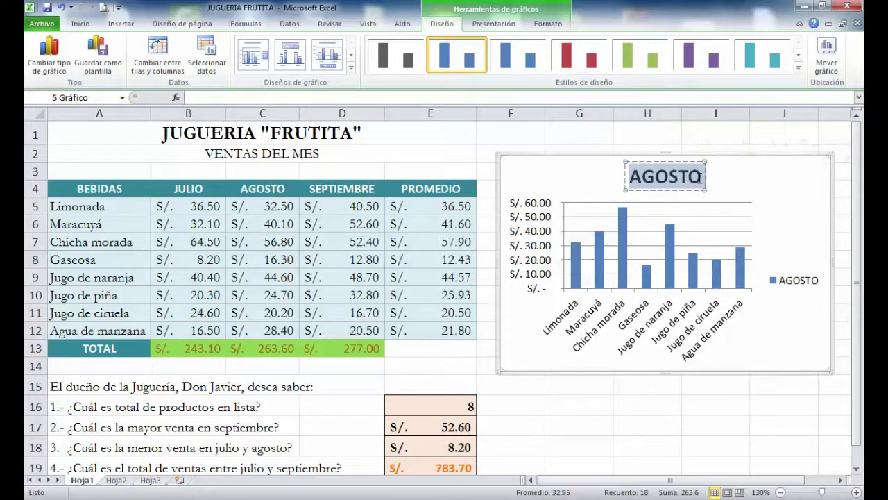
type("VENTAS")
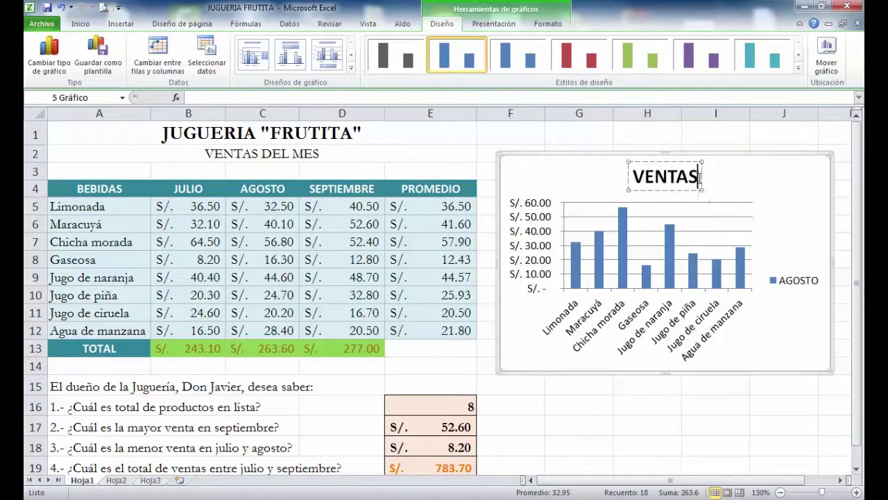
type(" E")
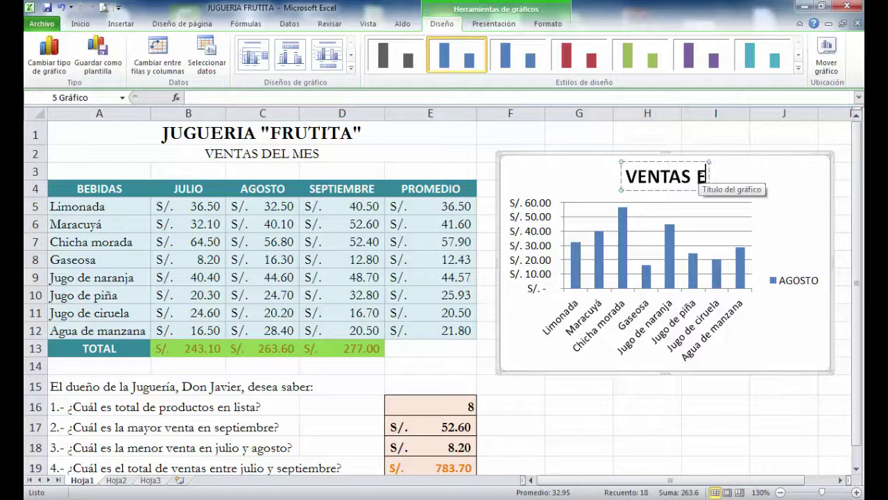
key("BackSpace")
type("DEL")
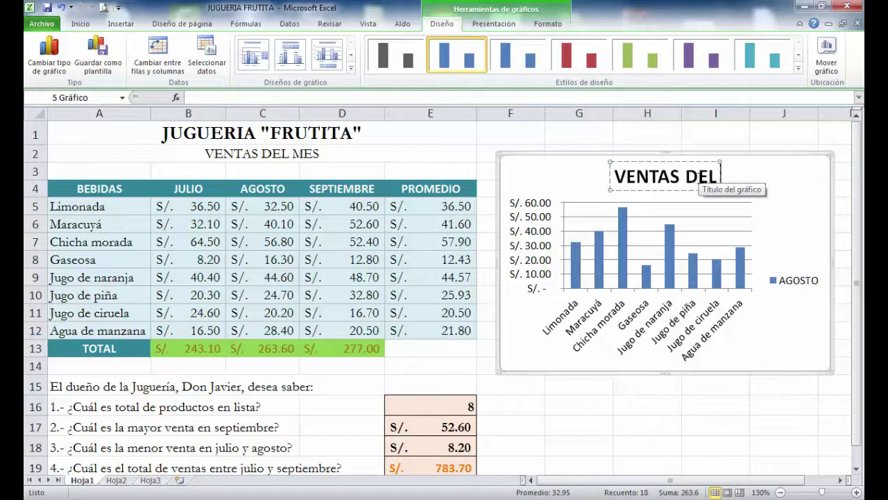
type(" MES D")
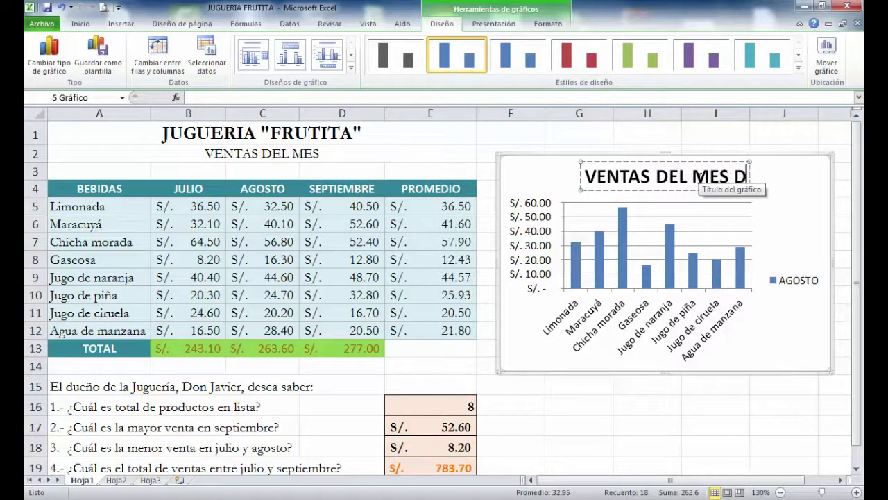
type("E AGO")
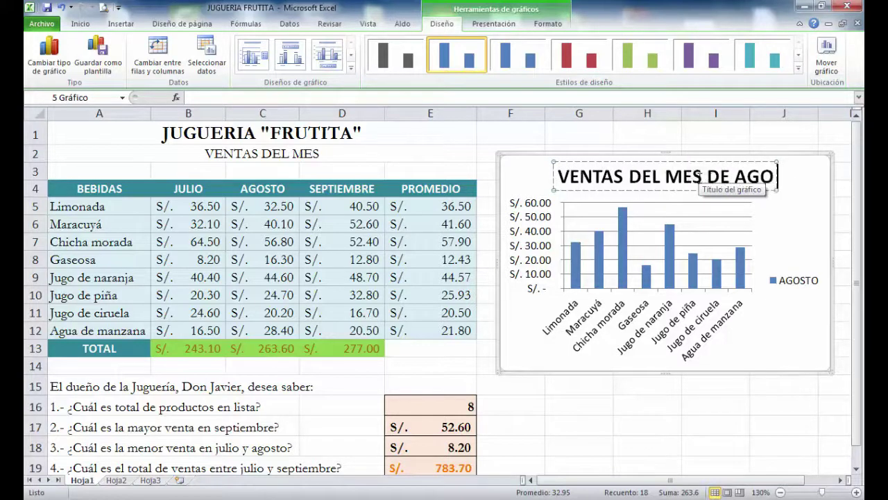
type("STO")
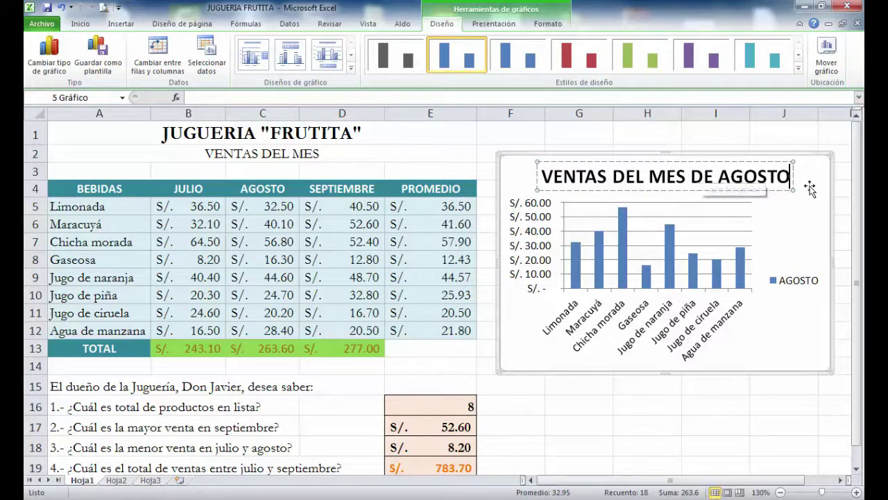
left_click(783, 133)
Step: Set the chart's vertical value axis labels to font size 8
left_click(601, 331)
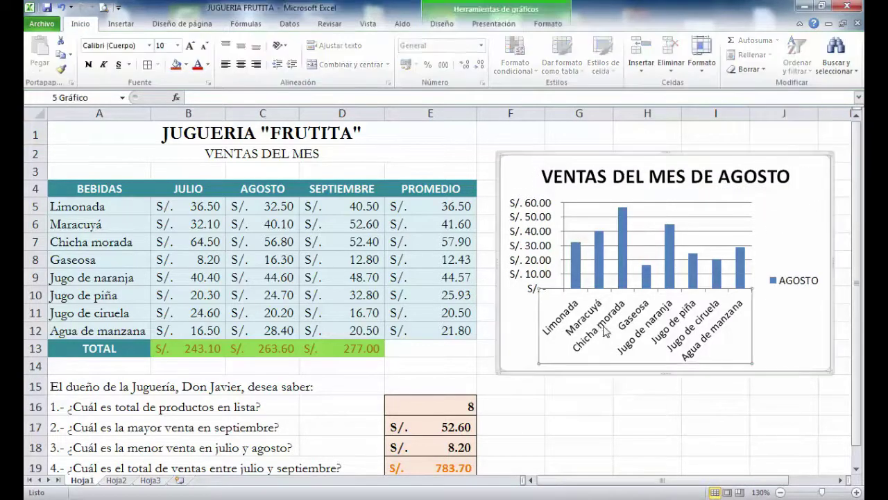
left_click(538, 253)
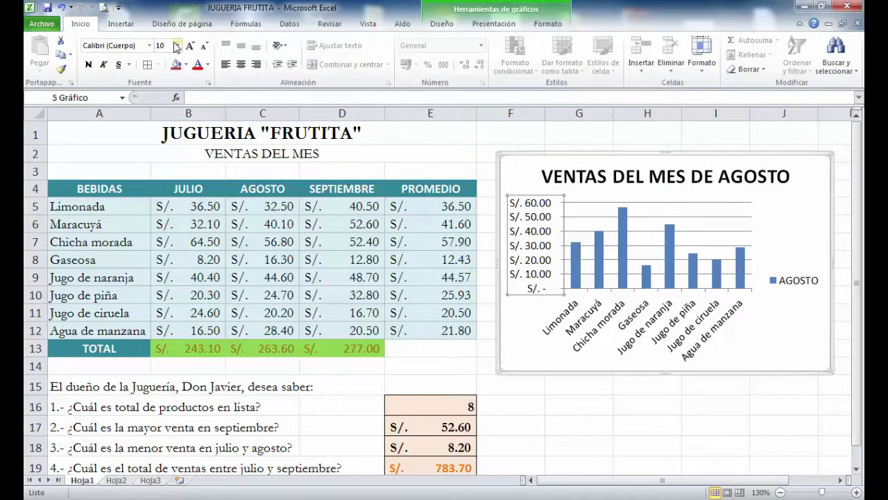
left_click(205, 46)
left_click(205, 46)
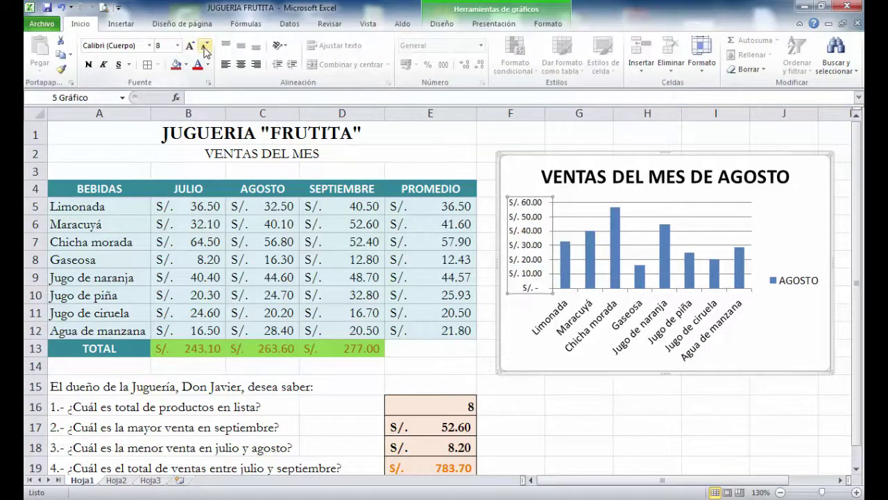
Step: Set the horizontal drink-name axis labels to font size 8
left_click(580, 318)
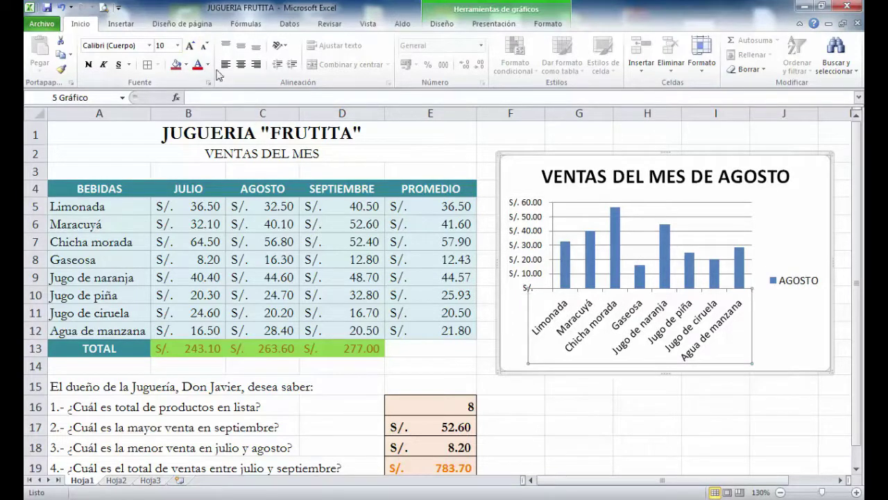
left_click(204, 47)
left_click(206, 52)
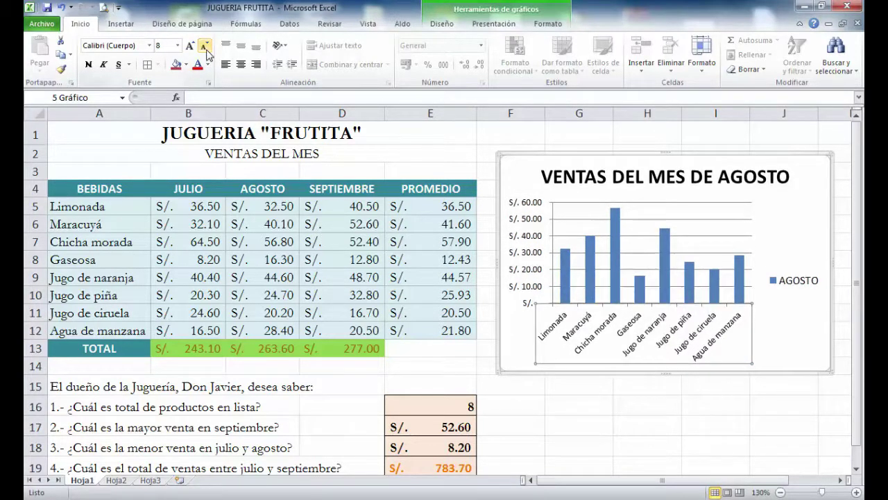
left_click(803, 282)
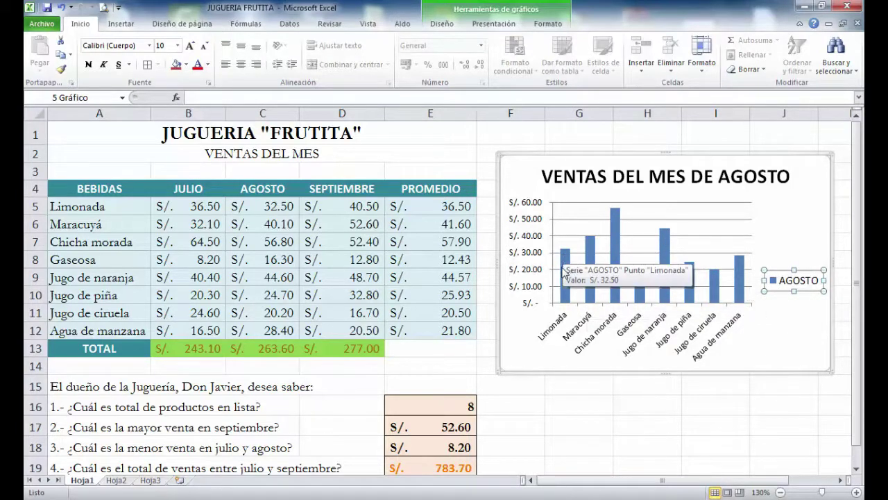
Step: Raise the VENTAS DEL MES DE AGOSTO chart so it starts near the title rows
left_click(692, 383)
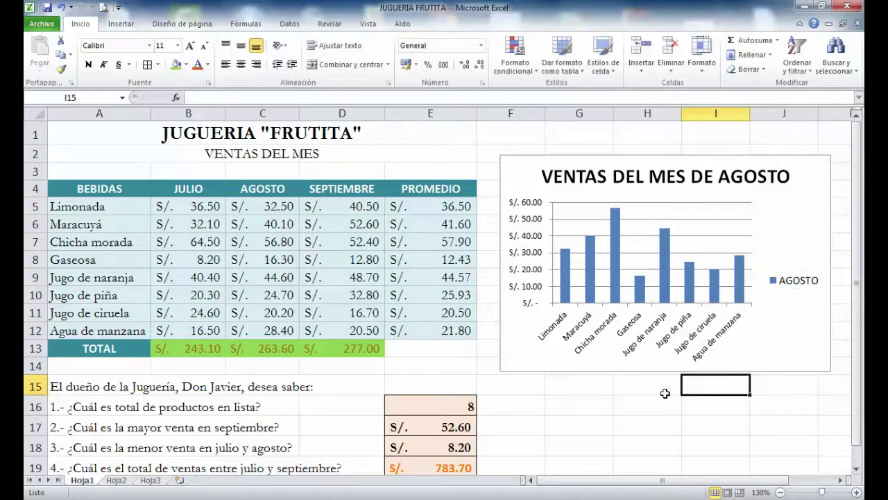
left_click_drag(656, 369, 651, 347)
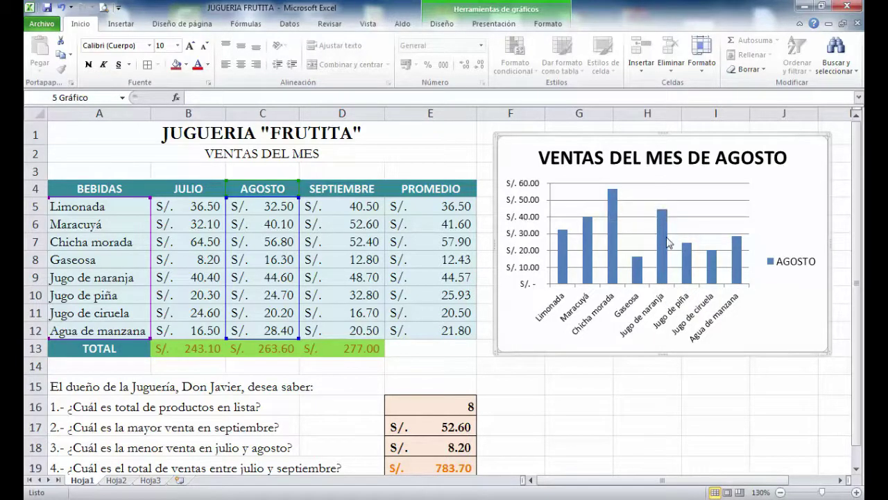
mouse_move(663, 240)
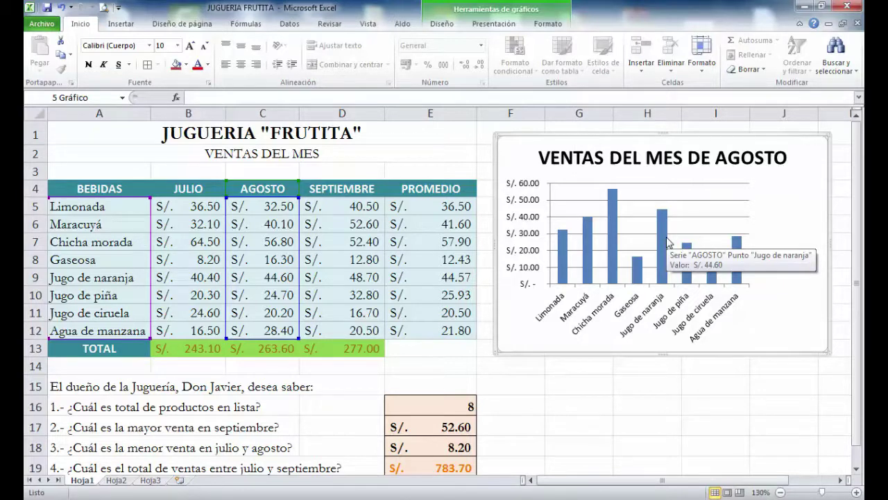
left_click(556, 423)
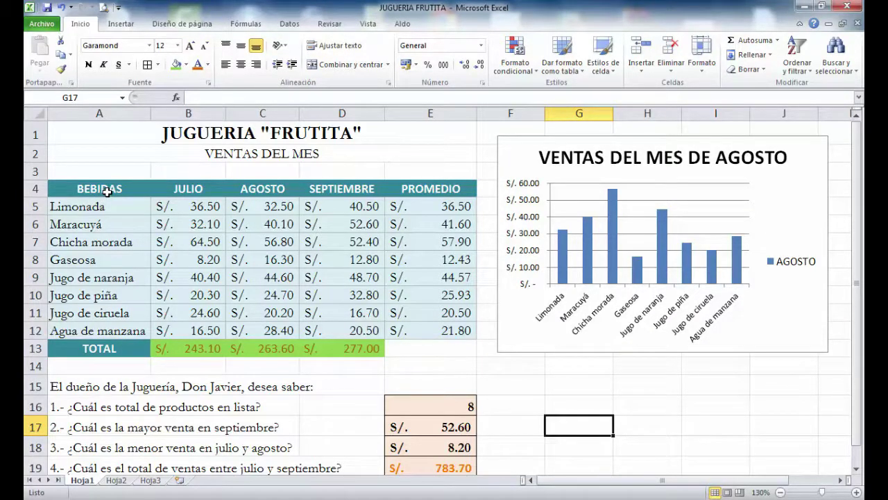
Step: Select A4, C4, A7, C7, A9 and C9: headers plus Chicha morada 56.80 and Jugo de naranja 44.60
left_click(80, 244)
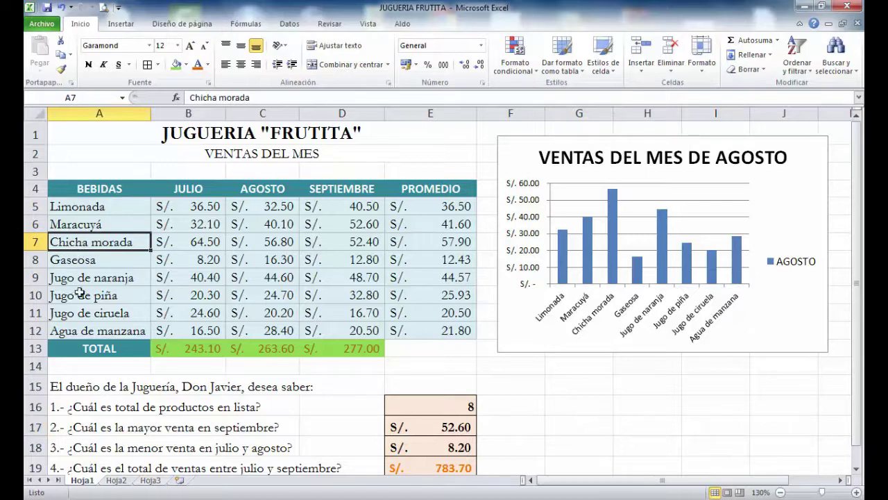
left_click(86, 280)
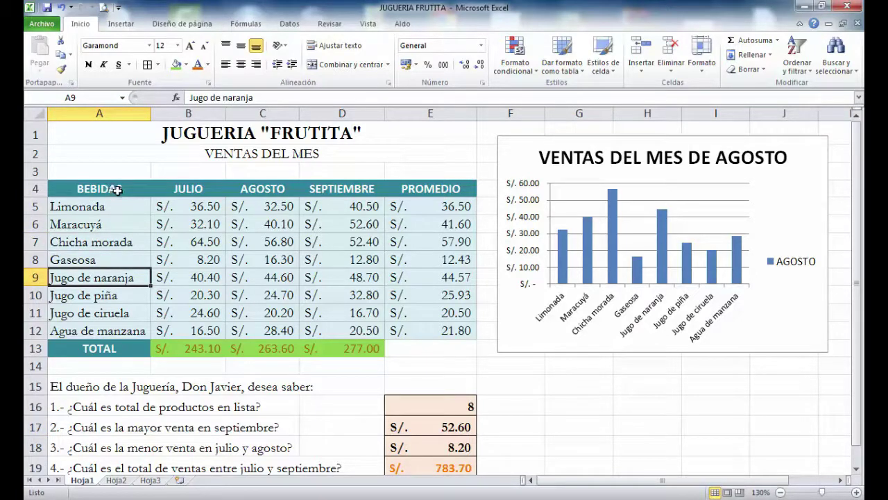
left_click(119, 189)
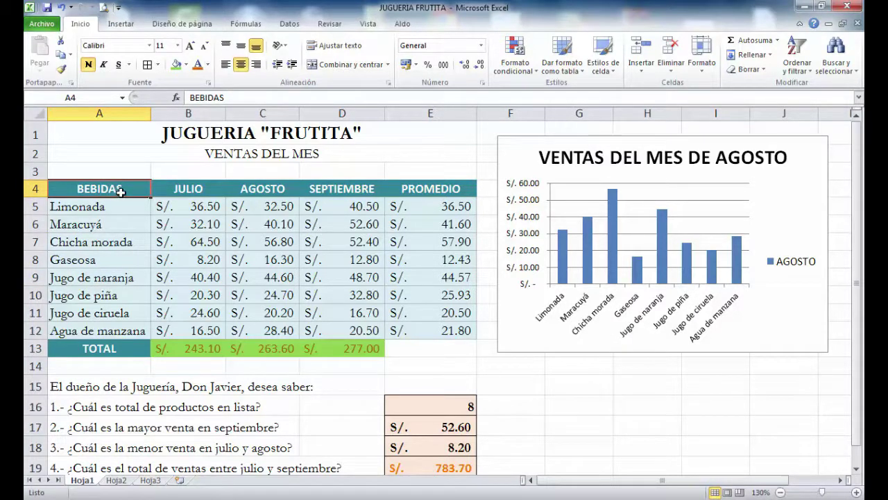
left_click(248, 193, "ctrl")
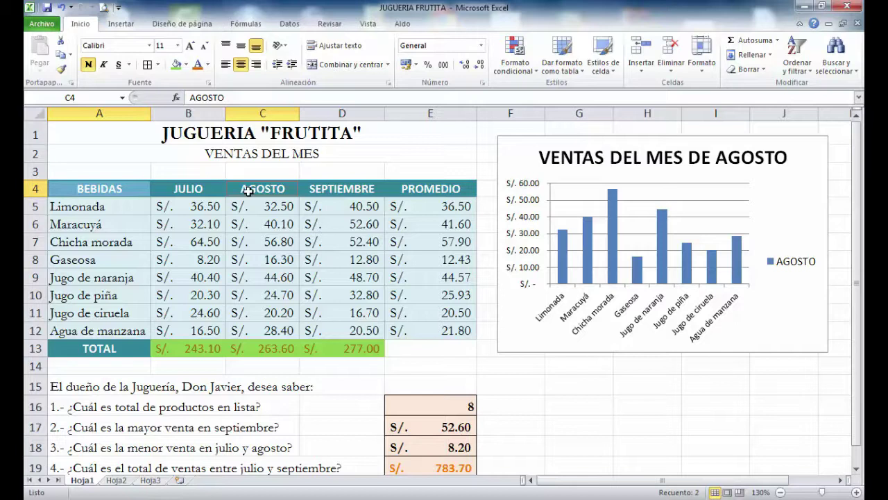
left_click(109, 245, "ctrl")
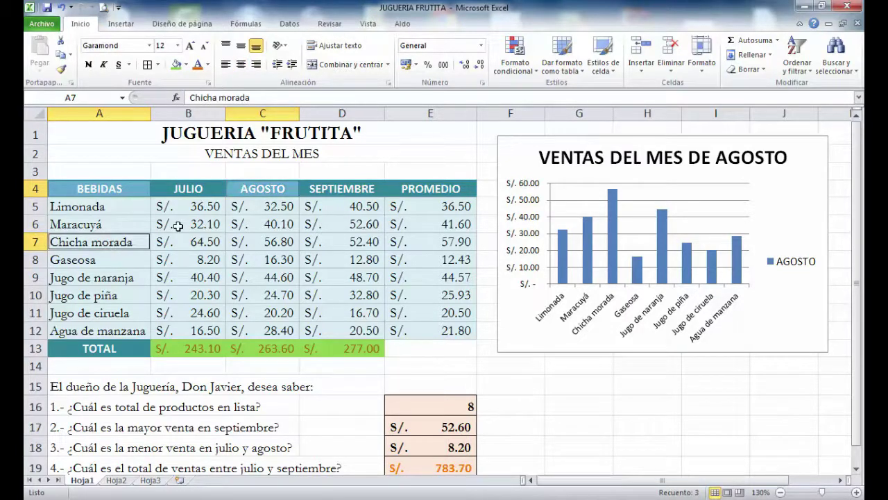
left_click(280, 247, "ctrl")
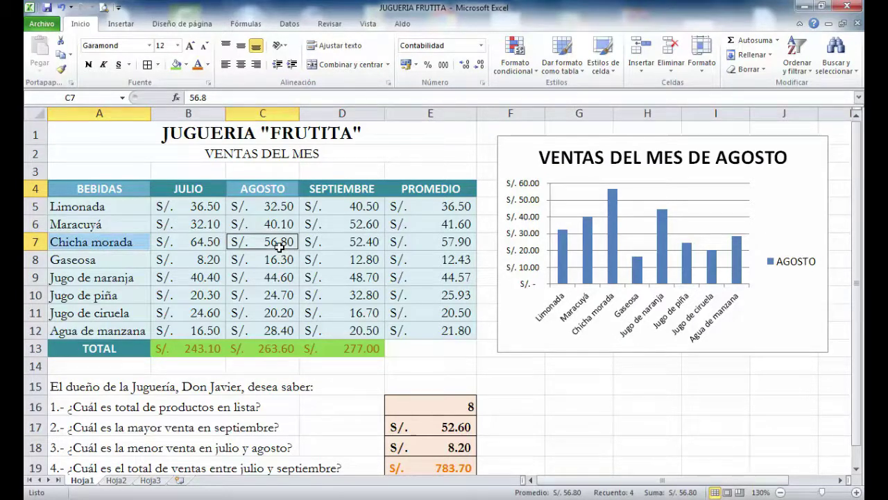
left_click(90, 280, "ctrl")
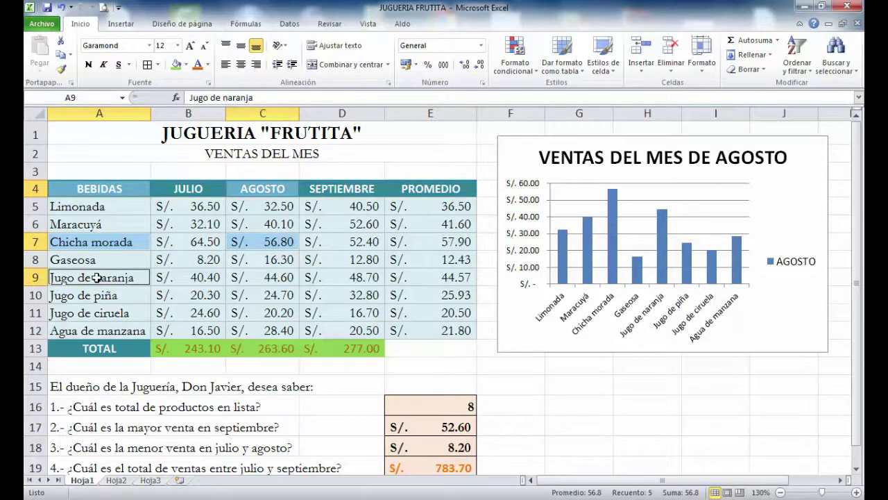
left_click(276, 279, "ctrl")
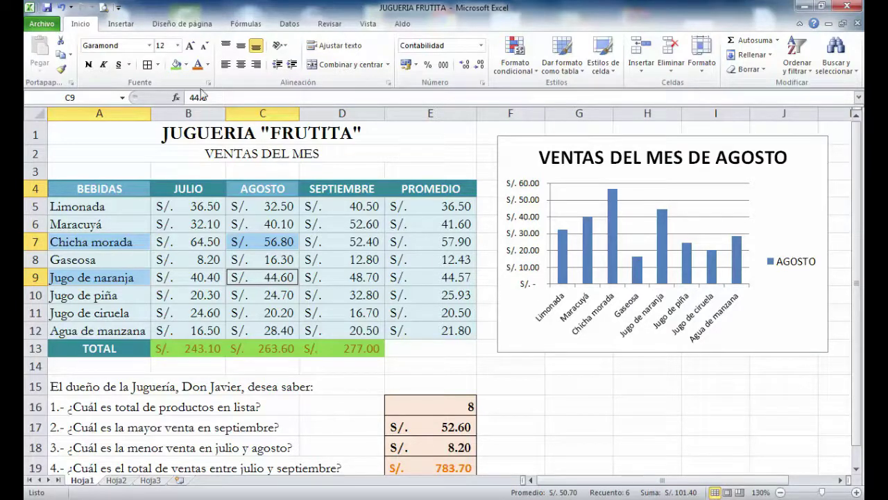
Step: Insert a clustered column chart of the selected Chicha morada and Jugo de naranja sales
left_click(121, 23)
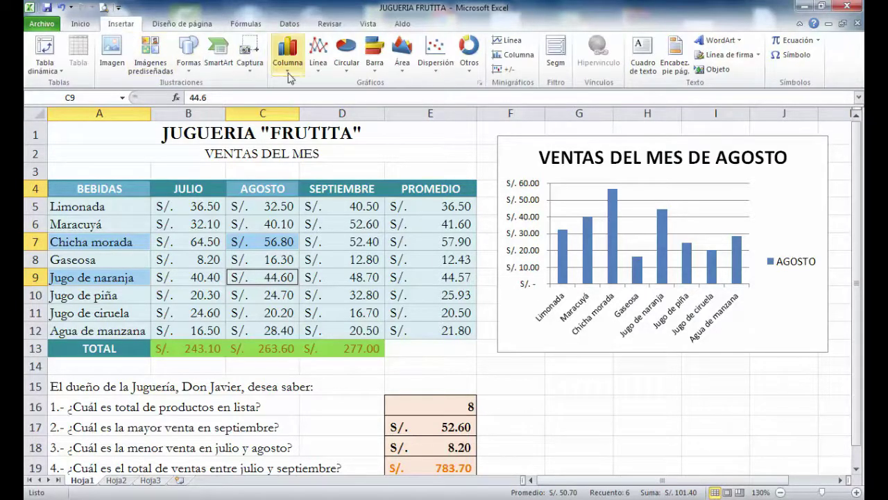
left_click(288, 63)
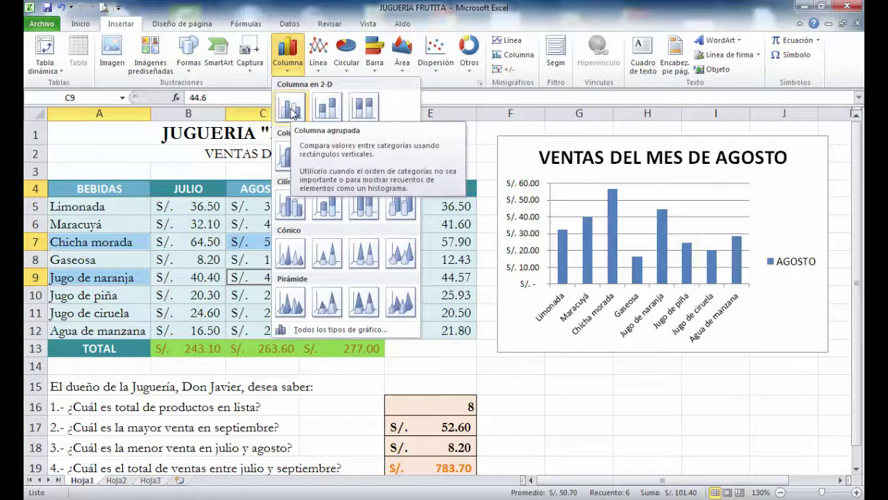
left_click(291, 108)
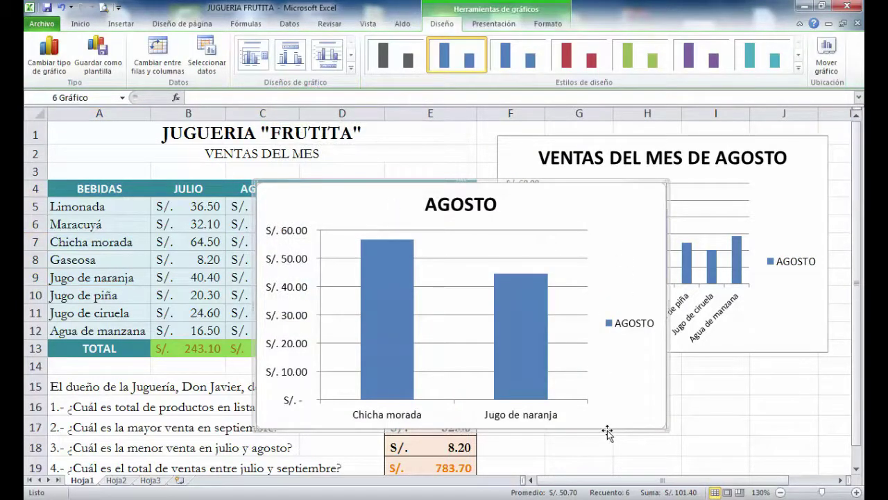
Step: Move the new comparison chart just below the August sales chart
left_click_drag(608, 430, 743, 470)
scroll(412, 352, "down", 3)
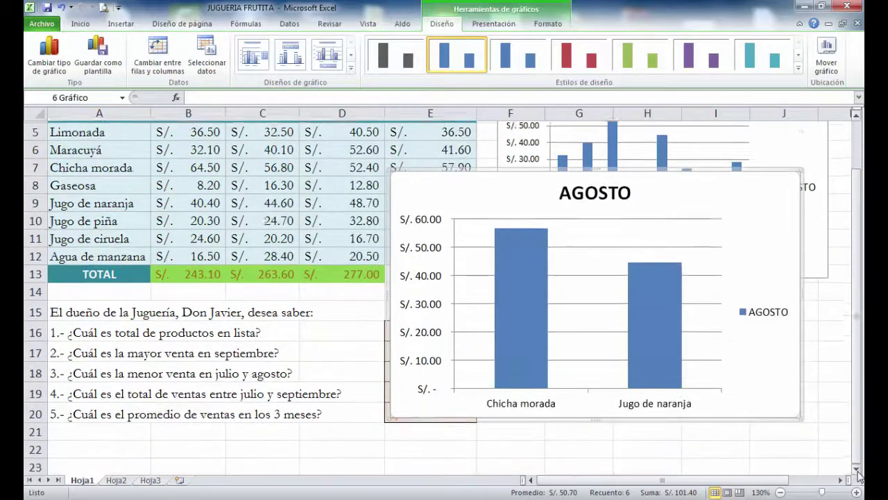
mouse_move(407, 347)
left_mouse_down()
mouse_move(416, 443)
mouse_move(495, 385)
left_mouse_up()
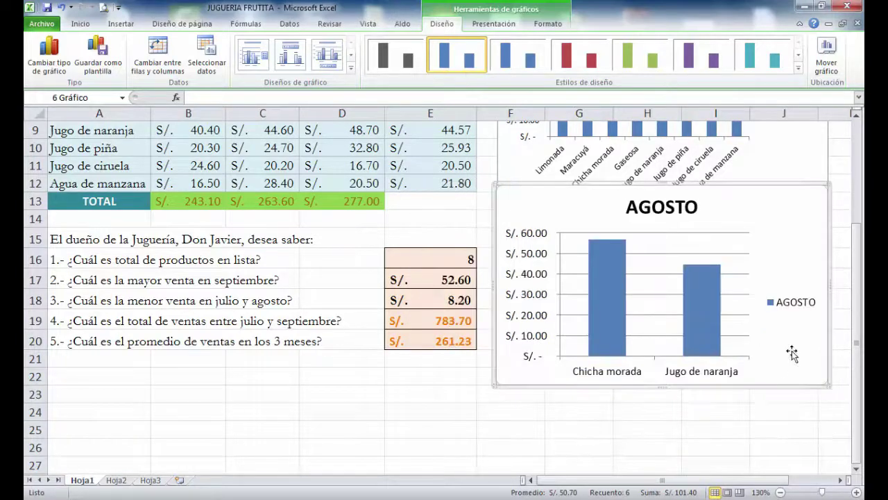
left_click_drag(776, 389, 778, 421)
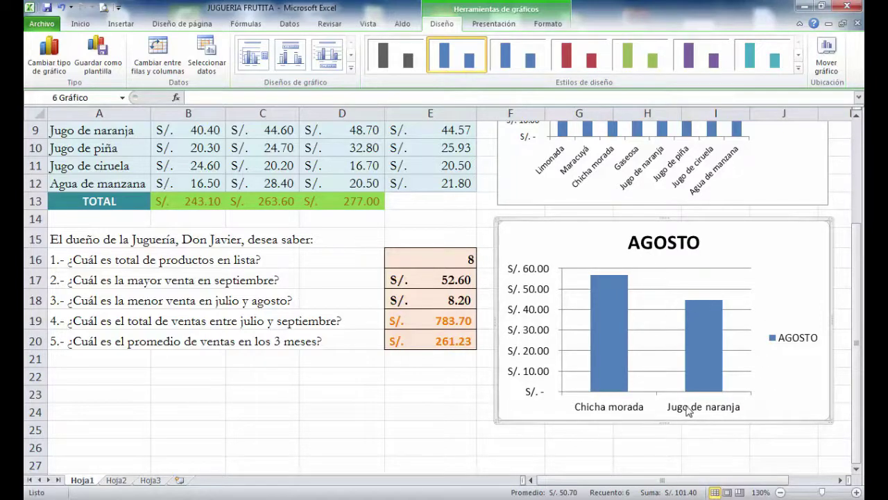
Step: Retitle the comparison chart 'CHICHA MORADA vs JUGO DE NARANJA'
left_click(658, 246)
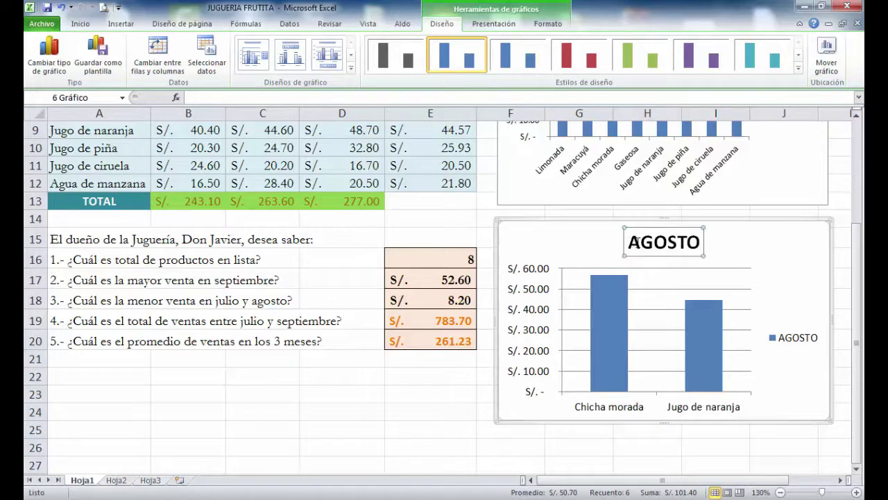
left_click_drag(633, 241, 704, 251)
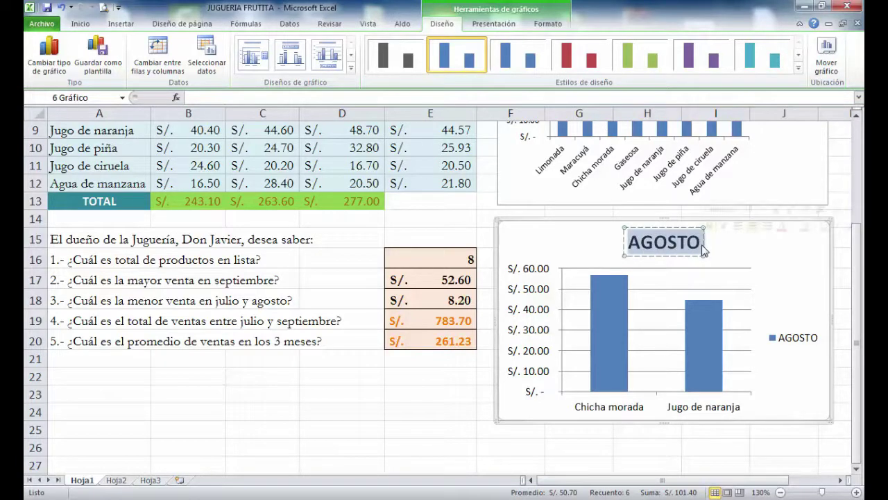
type("CHICHA")
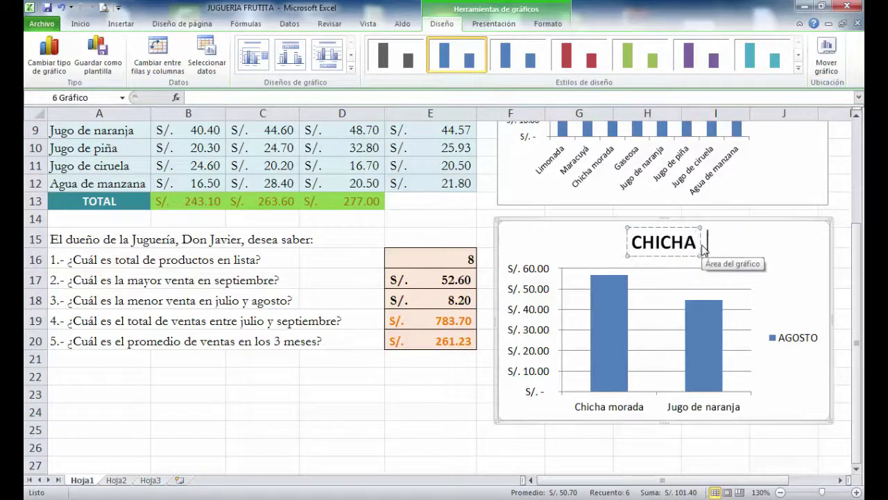
type(" MORADA ")
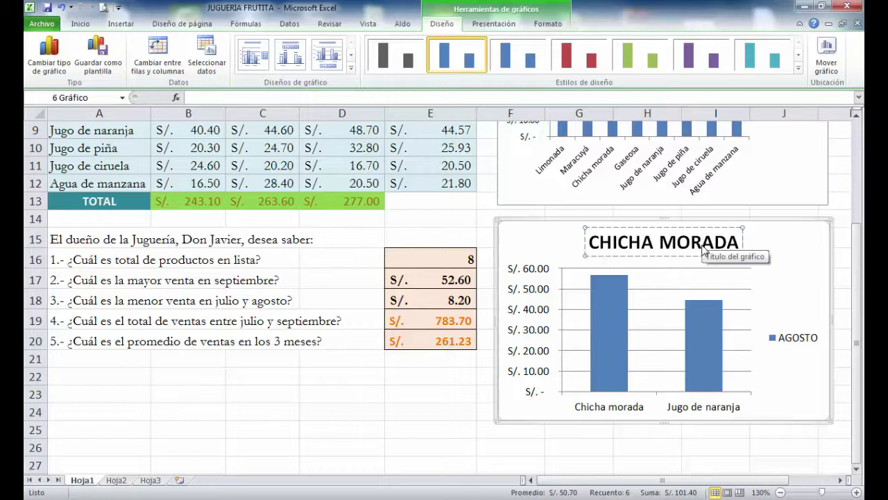
type("vs")
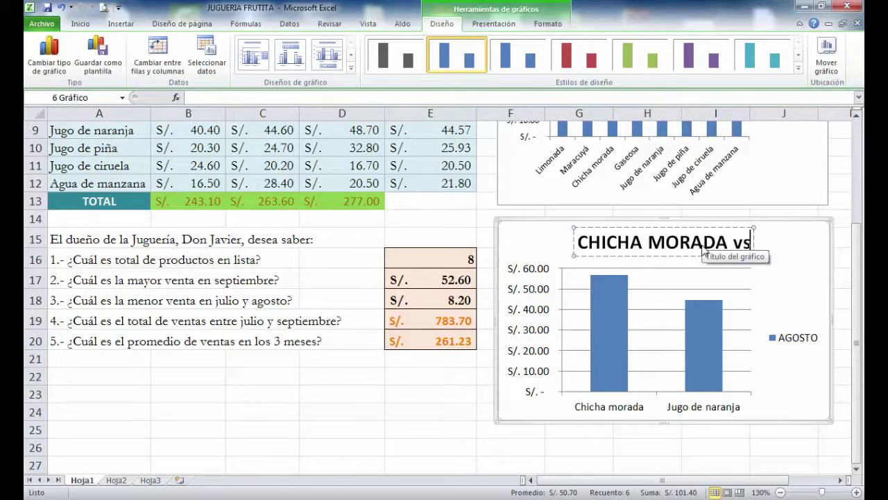
type(" JUAGO")
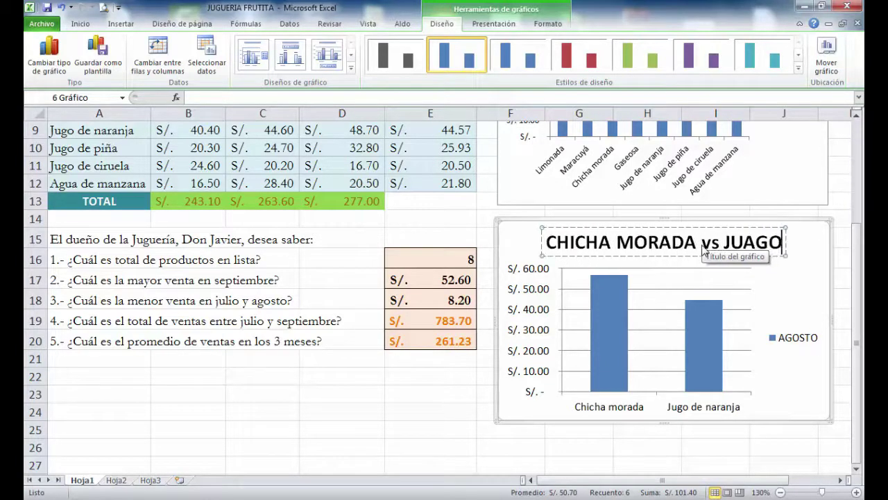
key("BackSpace")
key("BackSpace")
key("BackSpace")
type("GO DE NARA")
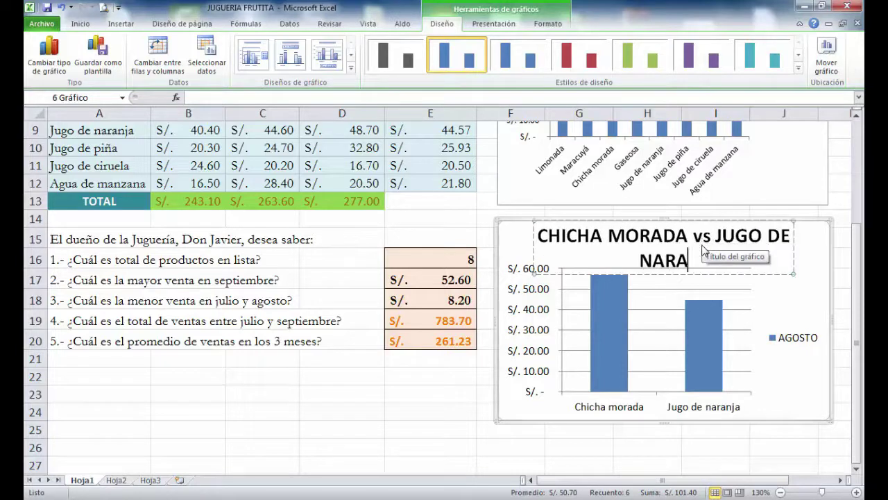
type("NJA")
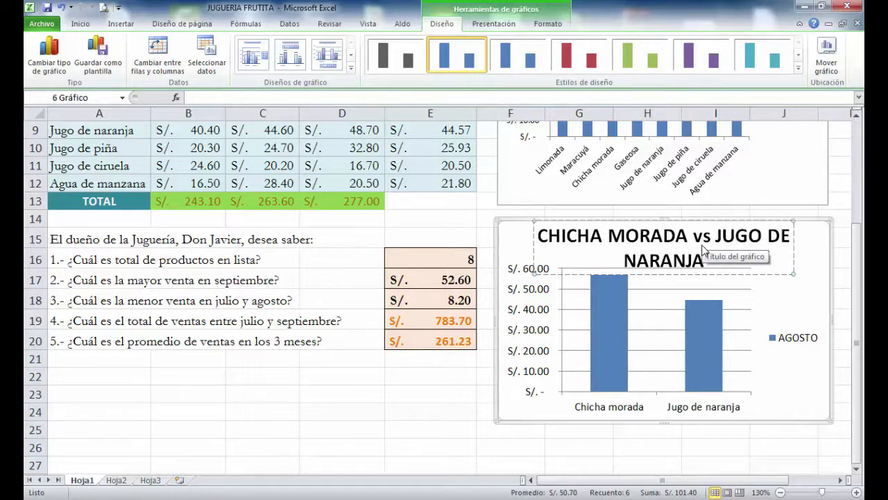
left_click(531, 250)
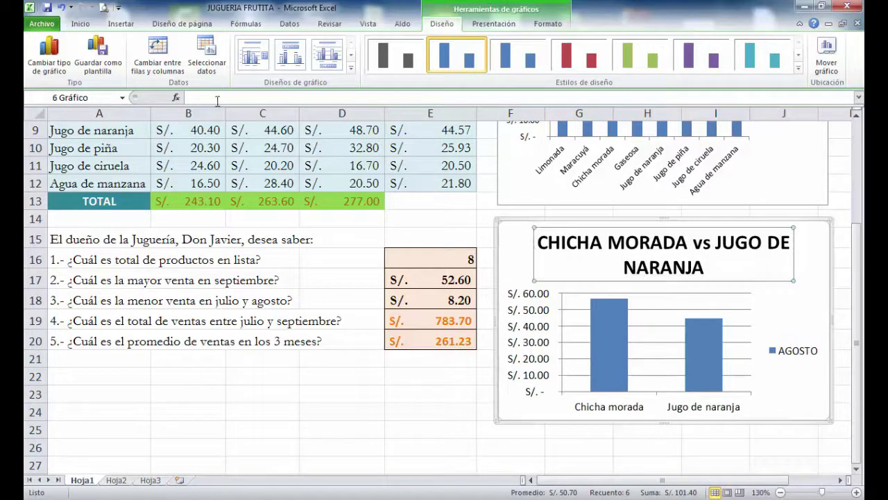
Step: Set the comparison chart title's font size to 12 so it fits on one line
left_click(80, 24)
left_click(204, 46)
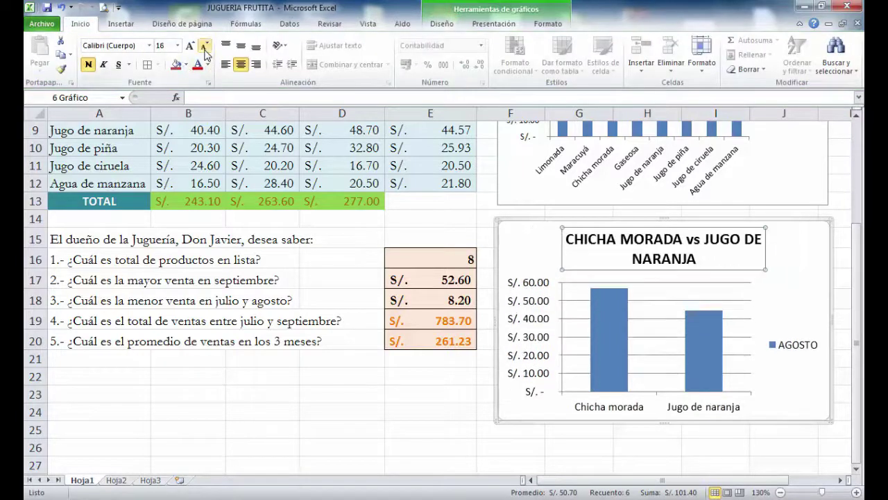
left_click(204, 47)
left_click(204, 47)
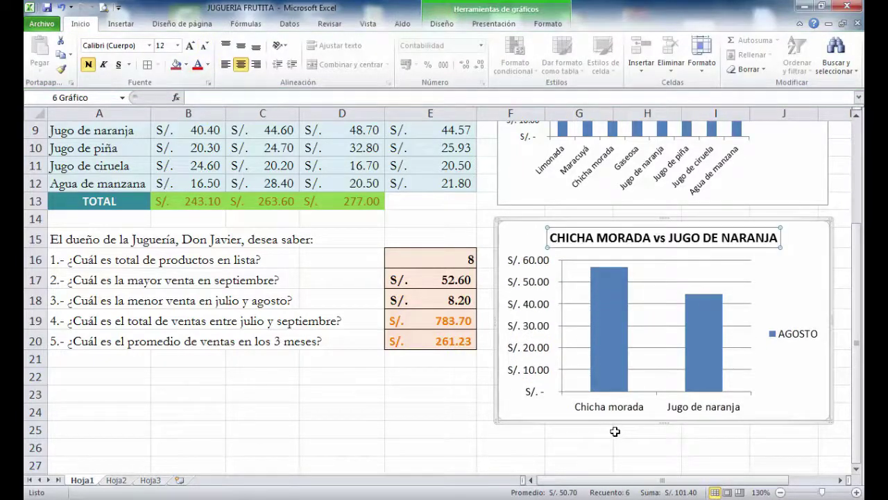
left_click(643, 445)
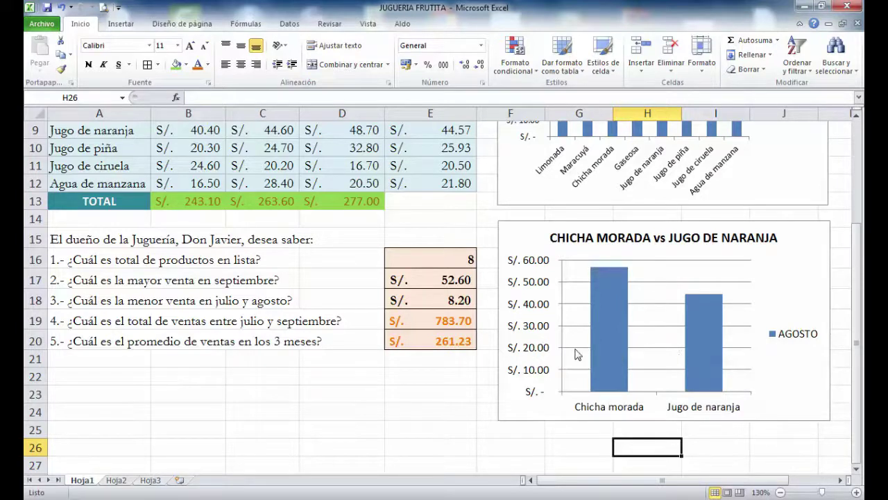
Step: Fill the Chicha morada bar orange, leaving the Jugo de naranja bar blue
left_click(610, 331)
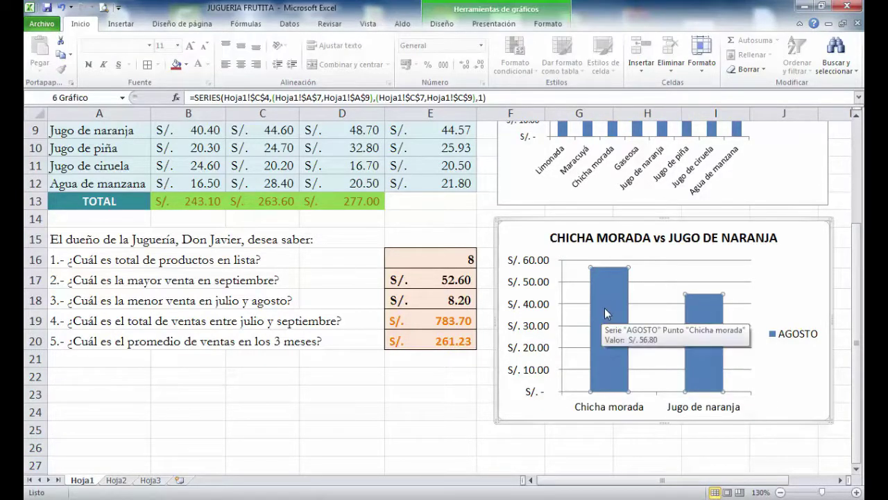
left_click(610, 304)
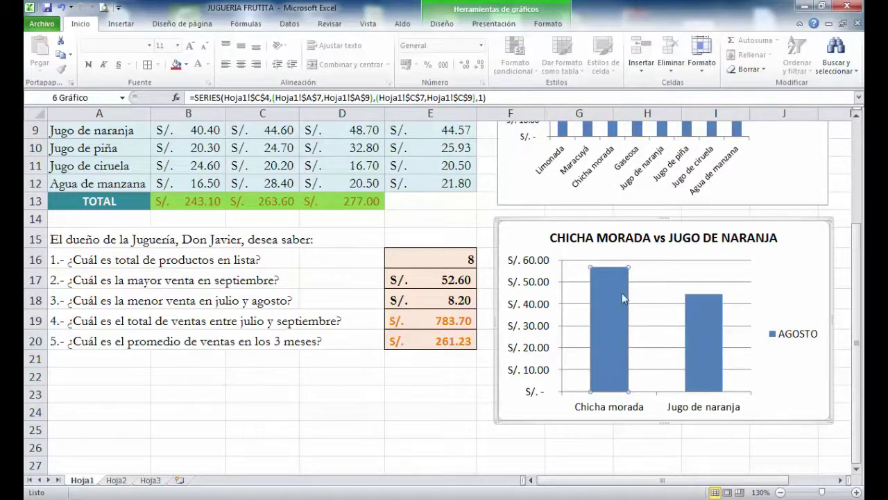
left_click(185, 64)
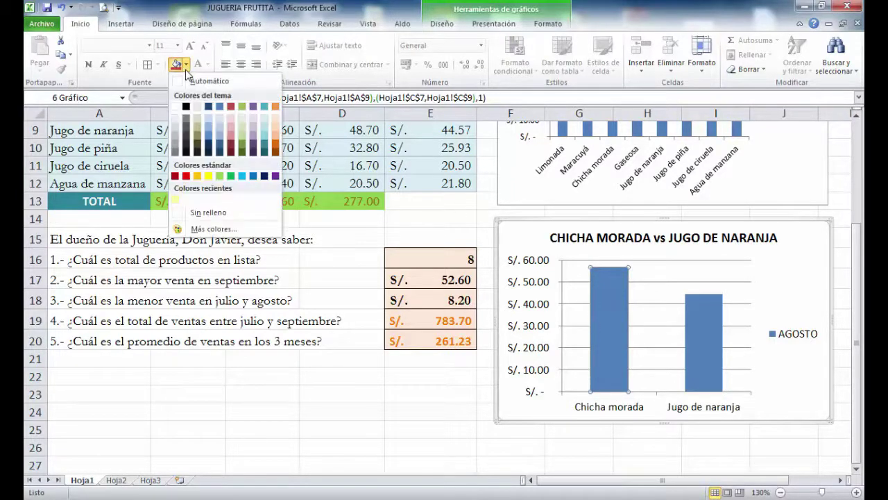
left_click(275, 141)
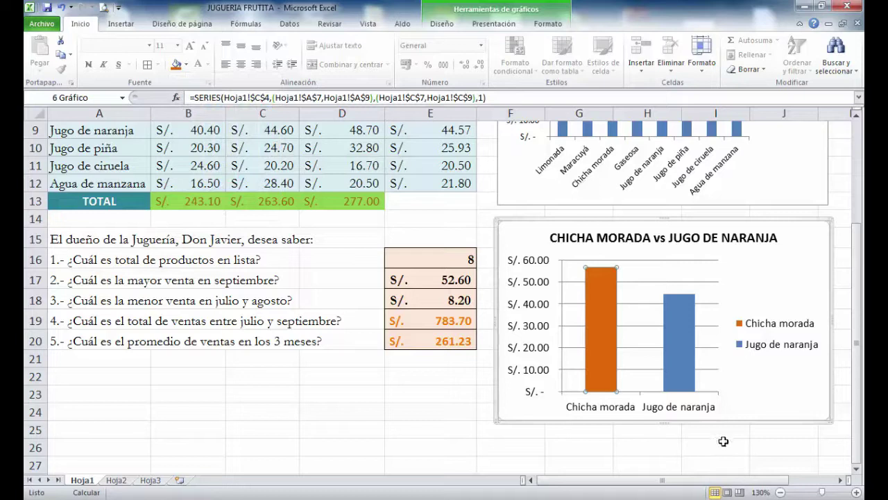
left_click(725, 444)
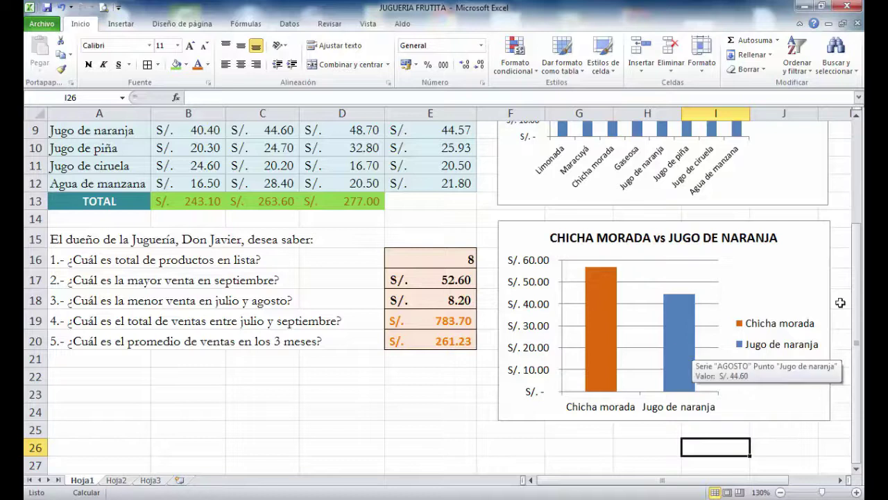
left_click_drag(861, 307, 857, 200)
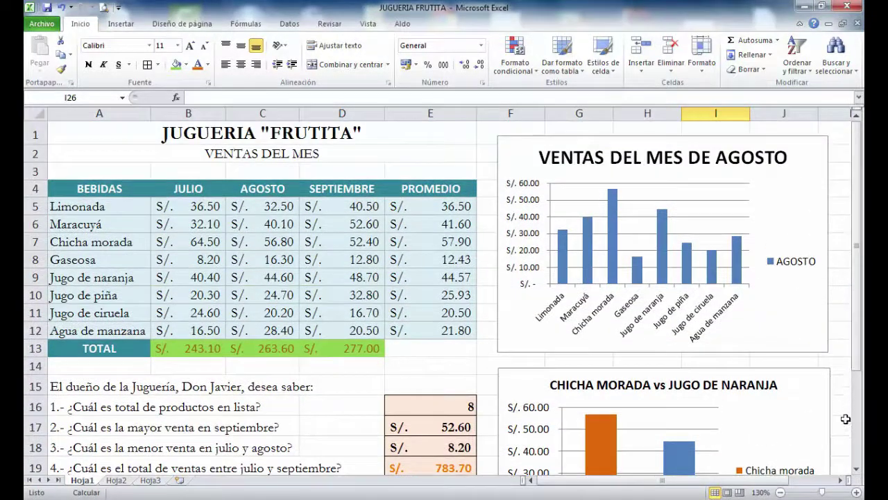
left_click(858, 473)
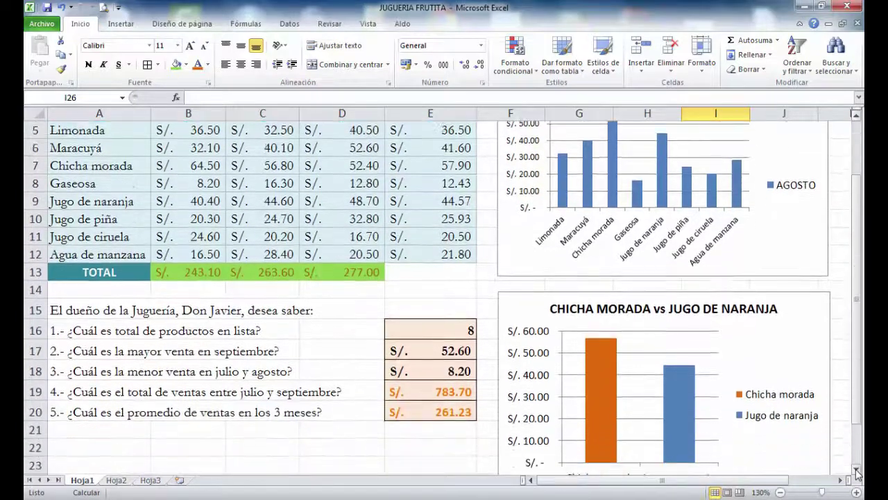
left_click(858, 472)
mouse_move(601, 389)
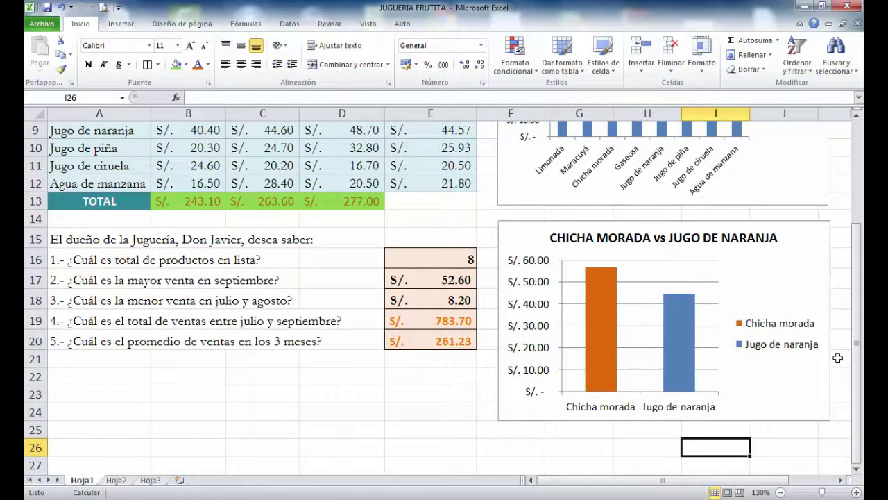
left_click_drag(859, 359, 859, 248)
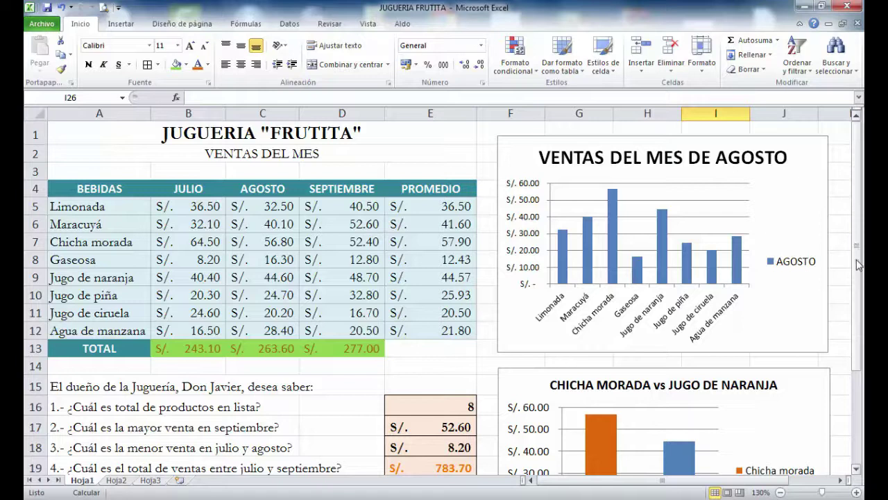
mouse_move(859, 260)
left_mouse_down()
mouse_move(860, 338)
mouse_move(861, 269)
left_mouse_up()
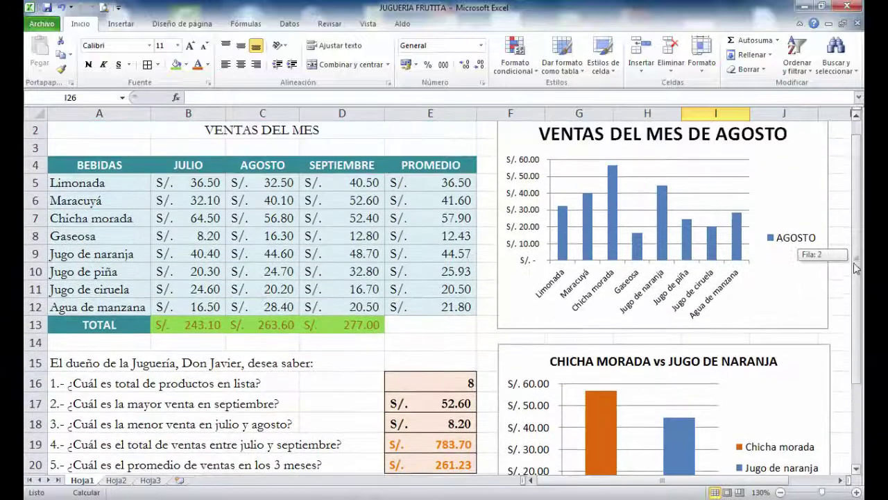
left_click(431, 407)
left_click(432, 425)
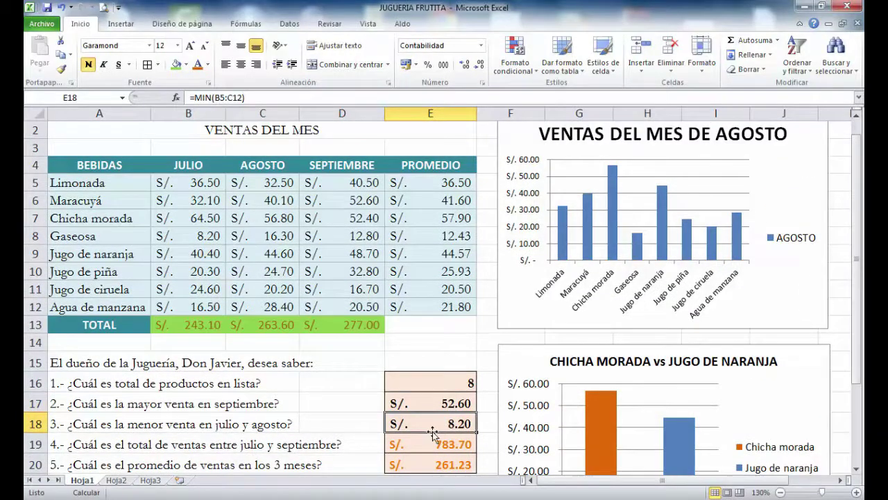
left_click(435, 446)
left_click(437, 463)
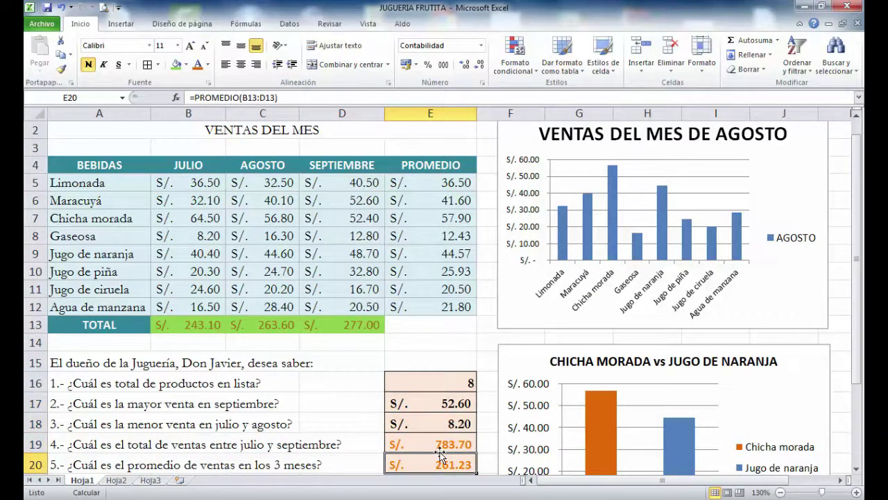